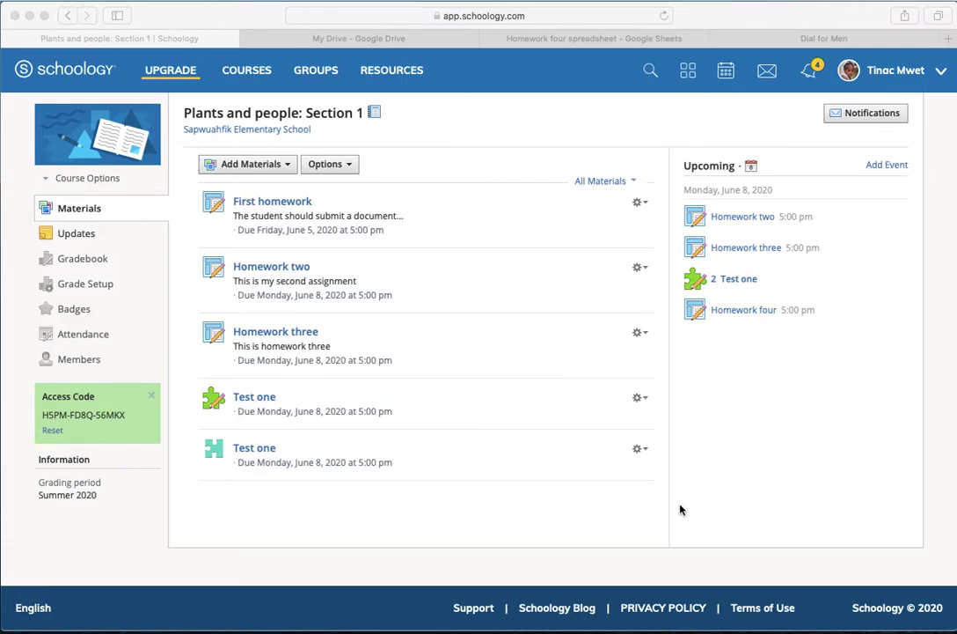
# Start a new assignment from the course page's Add Materials menu.
pyautogui.click(284, 173)
pyautogui.click(283, 173)
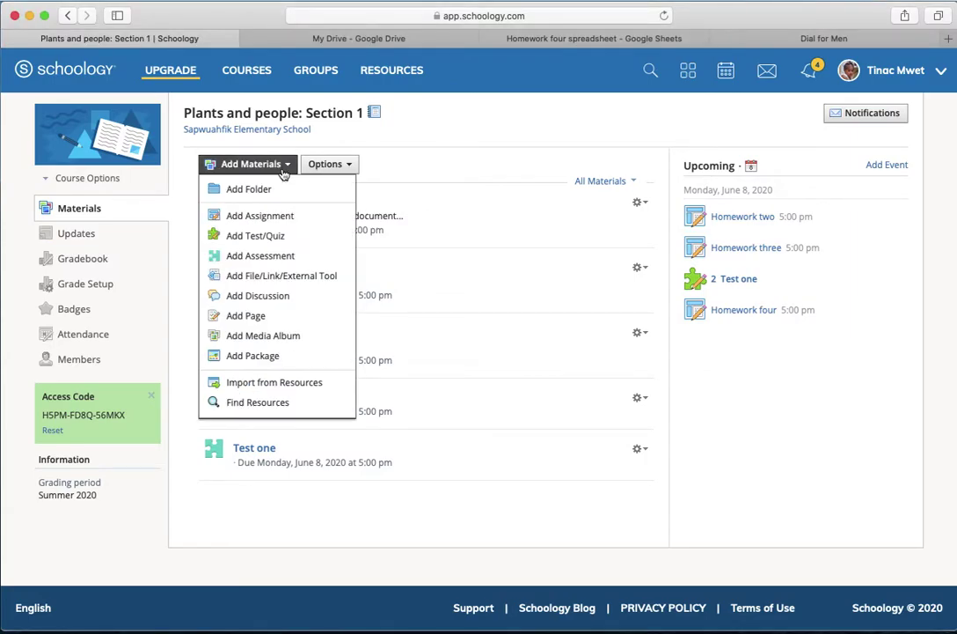
pyautogui.click(276, 220)
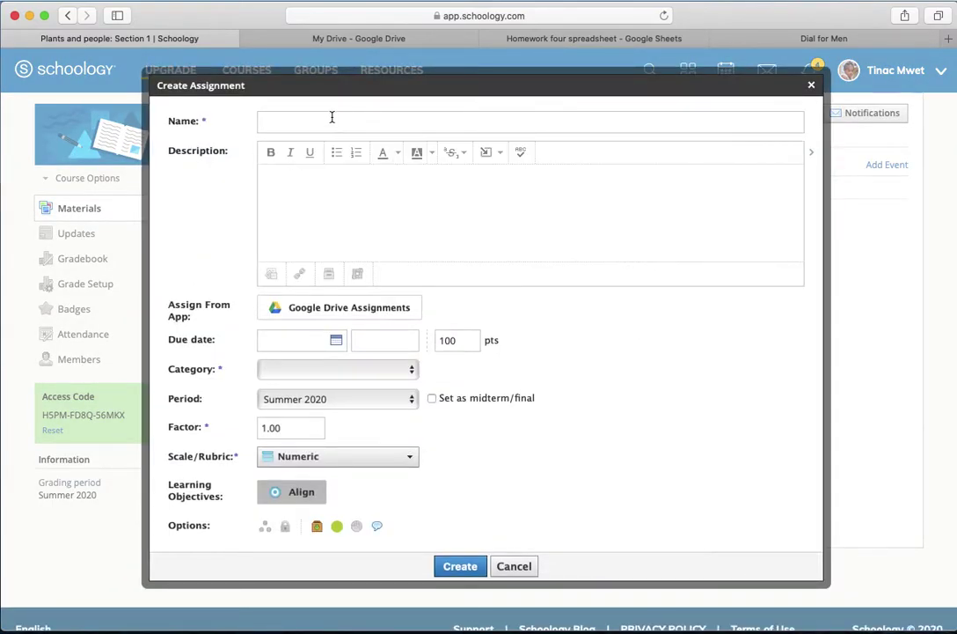
# Name it 'Homework four', describe it as 'The directions are in the spreadsheets', and attach from Google Drive.
pyautogui.write('Homework fu')
pyautogui.press('BackSpace')
pyautogui.write('our')
pyautogui.write('The directions')
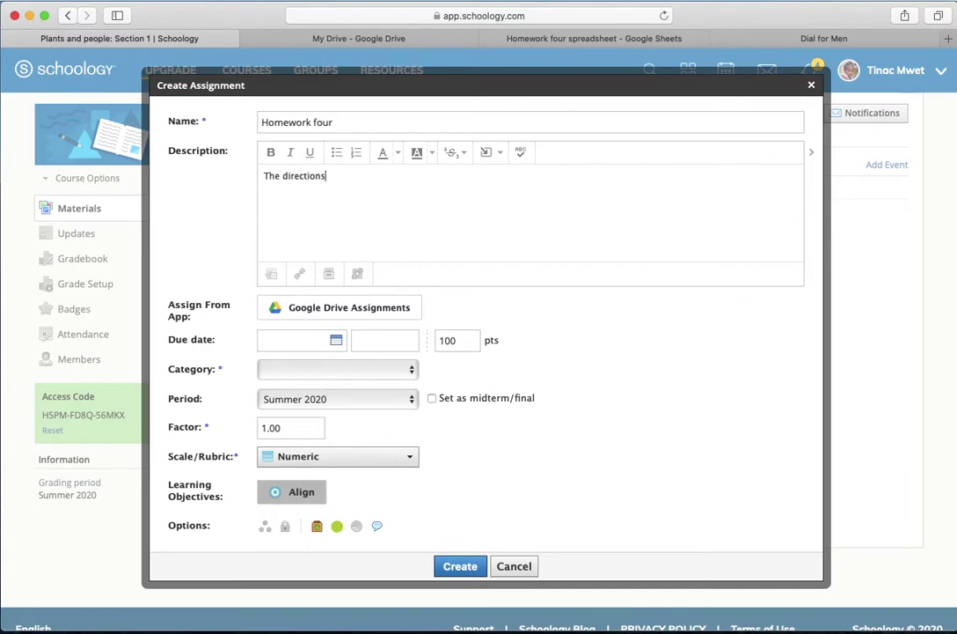
pyautogui.write(' are in teh')
pyautogui.write(' sp')
pyautogui.press('BackSpace')
pyautogui.press('BackSpace')
pyautogui.press('BackSpace')
pyautogui.press('BackSpace')
pyautogui.press('BackSpace')
pyautogui.write('heet sprea')
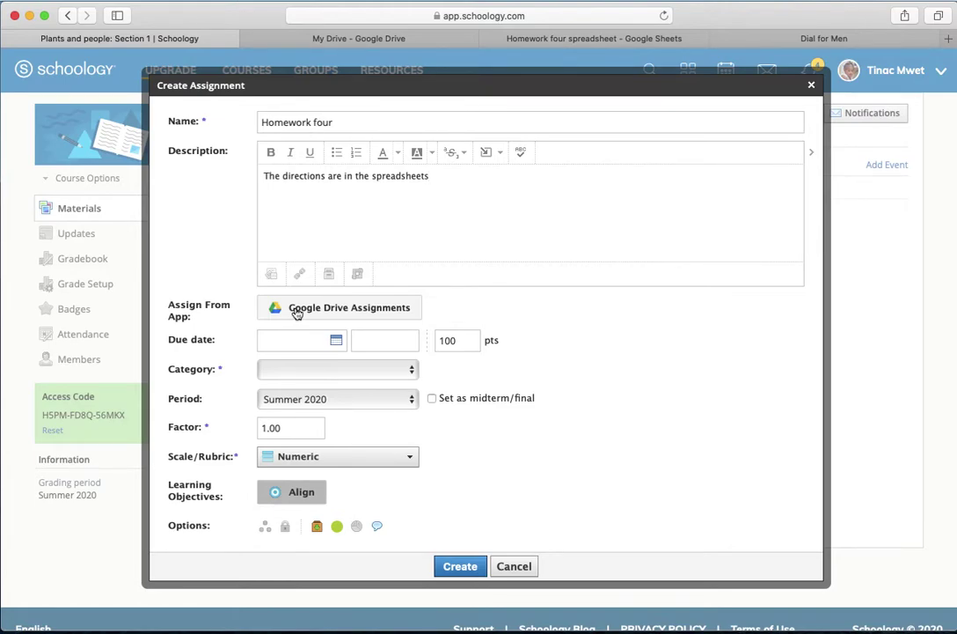
pyautogui.click(297, 311)
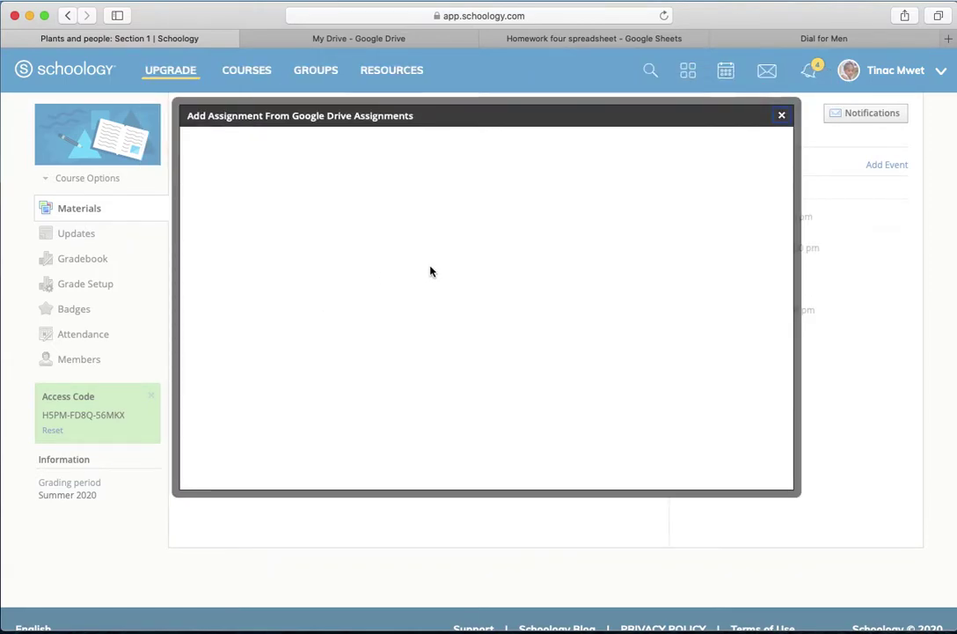
# Attach the Homework four spreadsheet from Google Drive as a per-student copy.
pyautogui.click(367, 256)
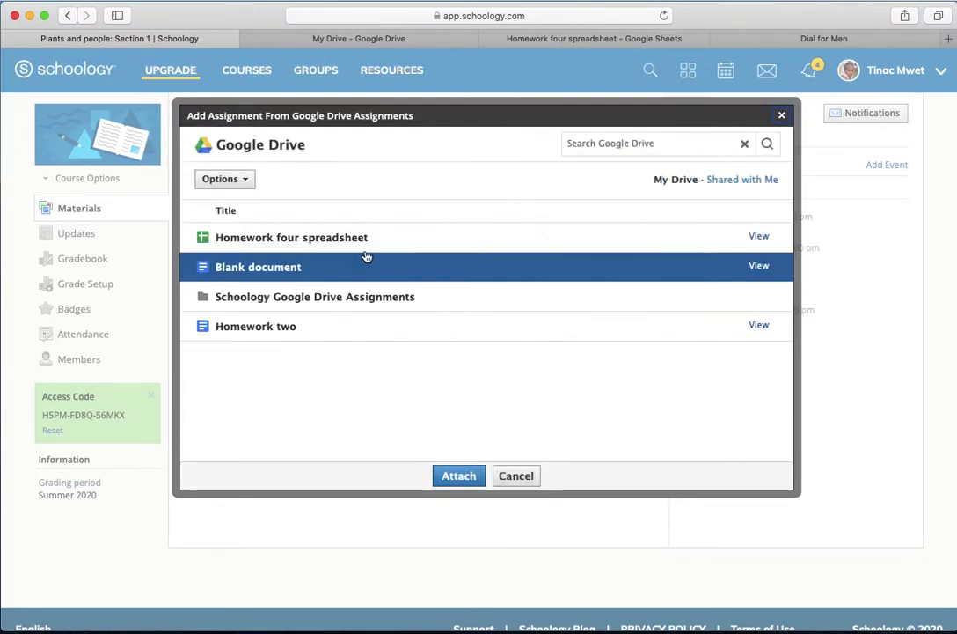
pyautogui.click(348, 248)
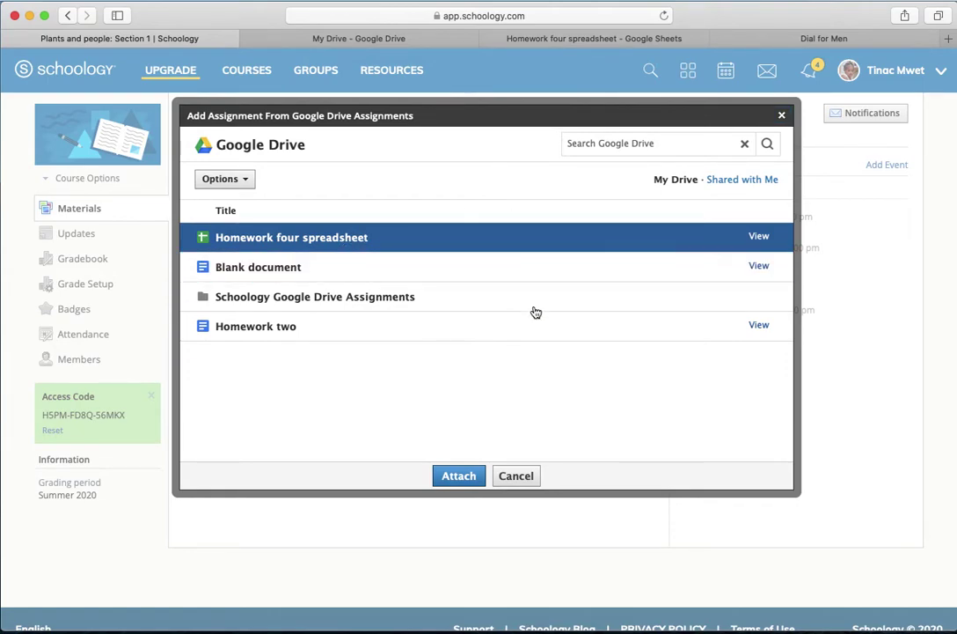
pyautogui.click(466, 476)
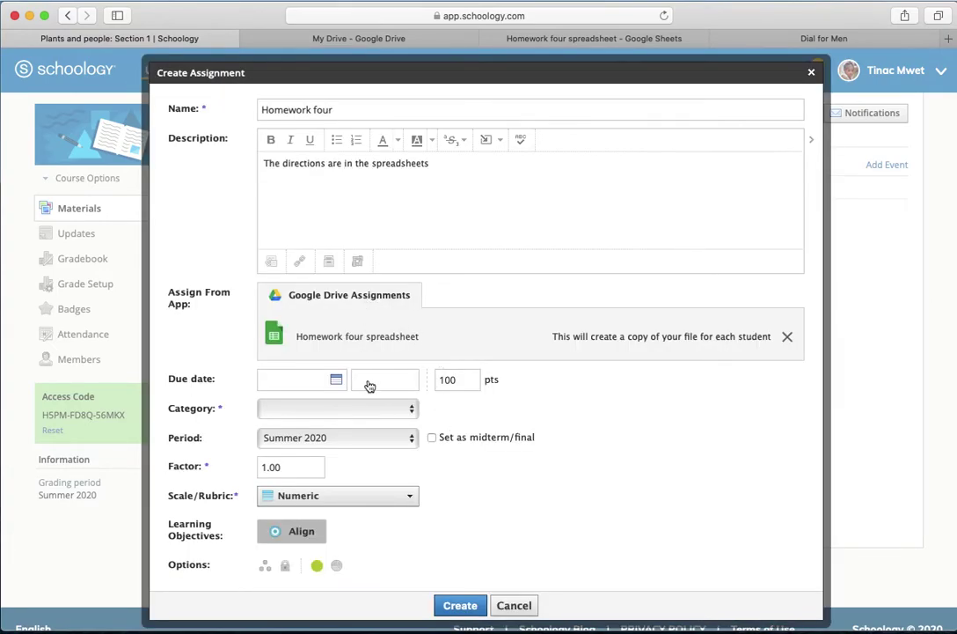
# Set the due date to June 8 at 5:00 PM, 10 points in Assignments, and create Homework four.
pyautogui.click(336, 379)
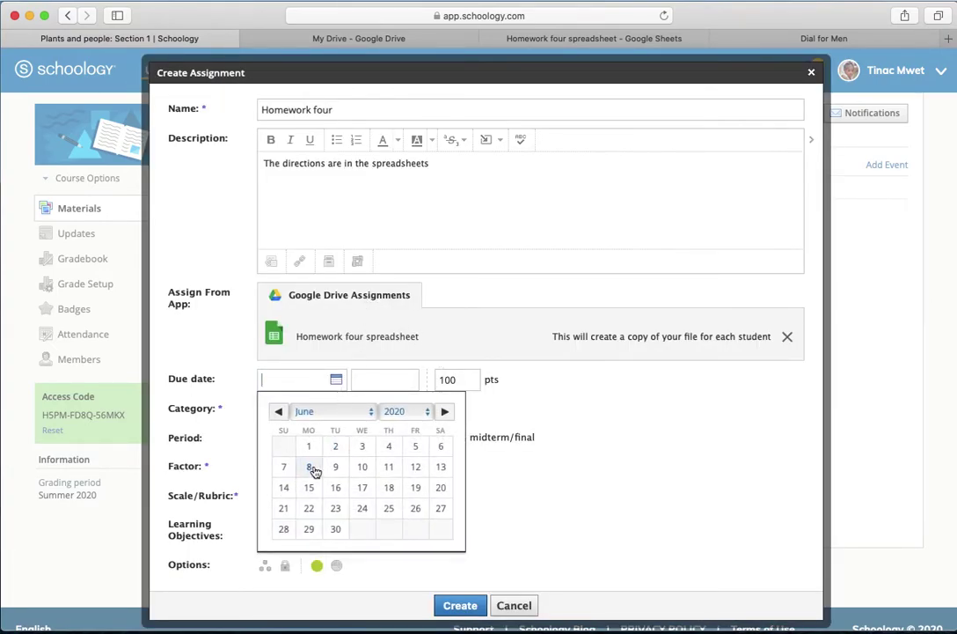
pyautogui.click(308, 467)
pyautogui.click(365, 382)
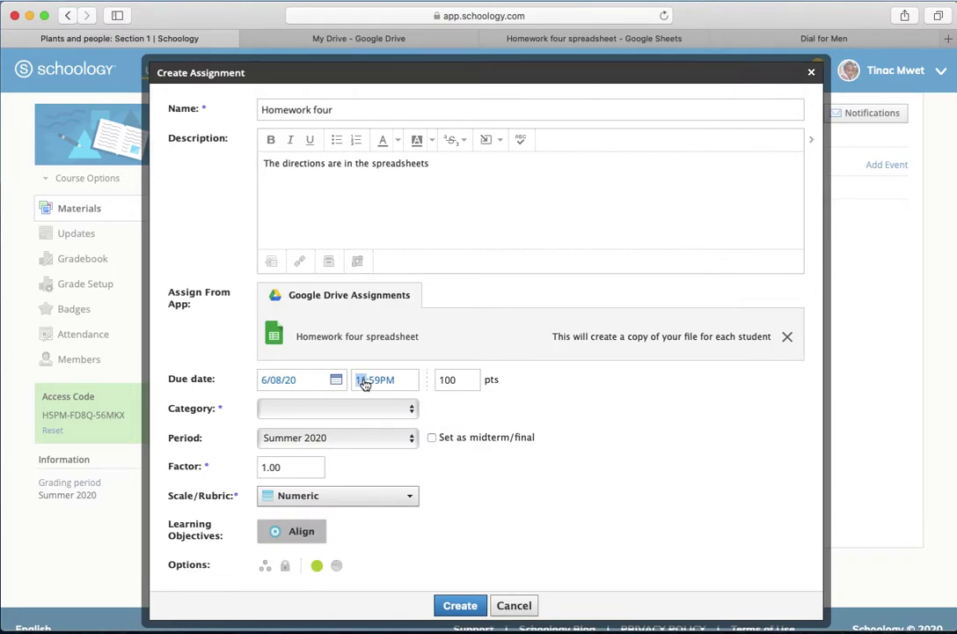
pyautogui.write('5:00')
pyautogui.press('Tab')
pyautogui.press('Tab')
pyautogui.write('1')
pyautogui.click(398, 415)
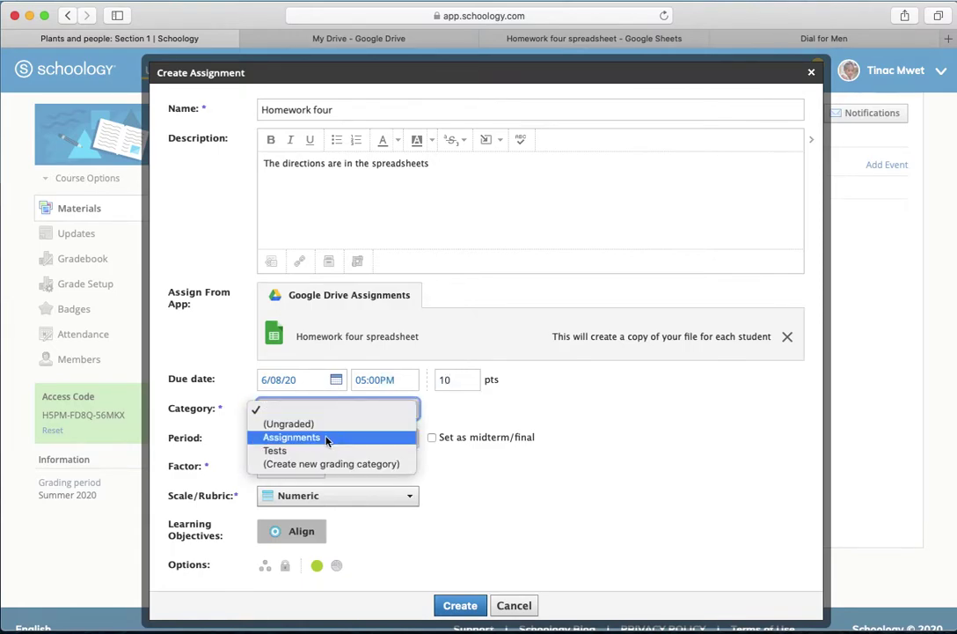
pyautogui.click(293, 434)
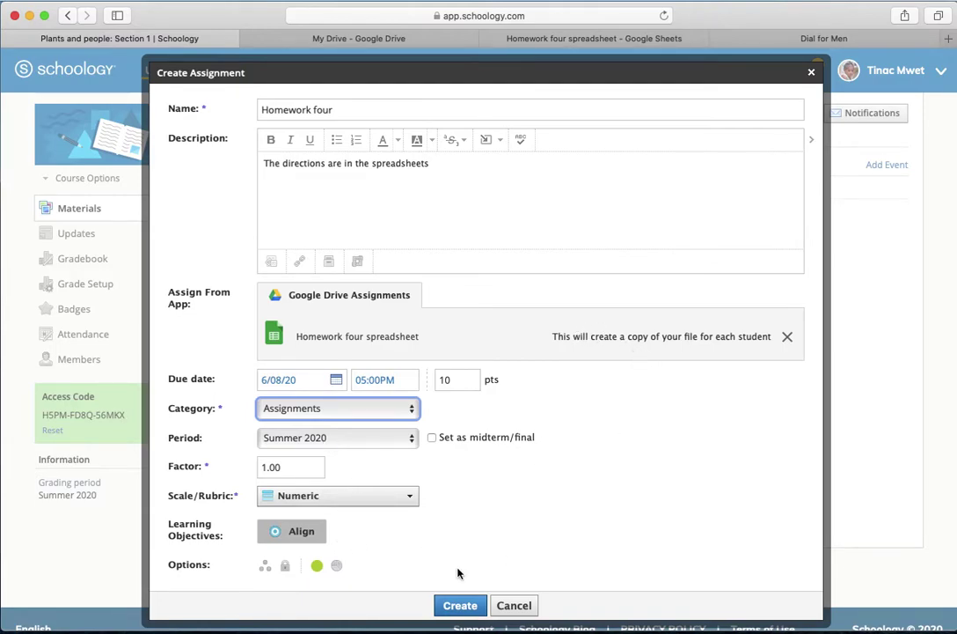
pyautogui.click(460, 606)
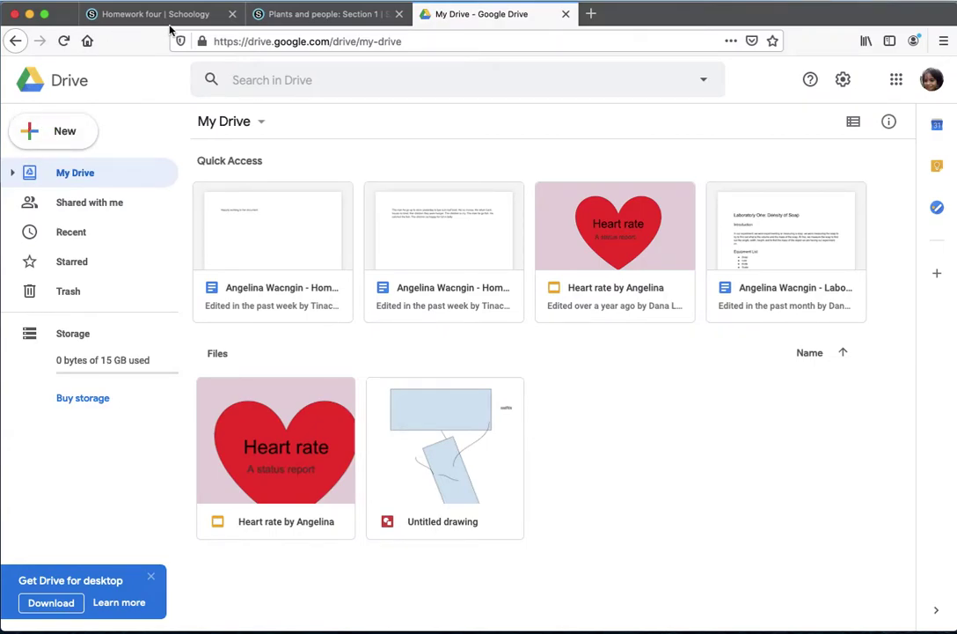
# In the student's browser, open Homework four from the course materials page.
pyautogui.click(144, 16)
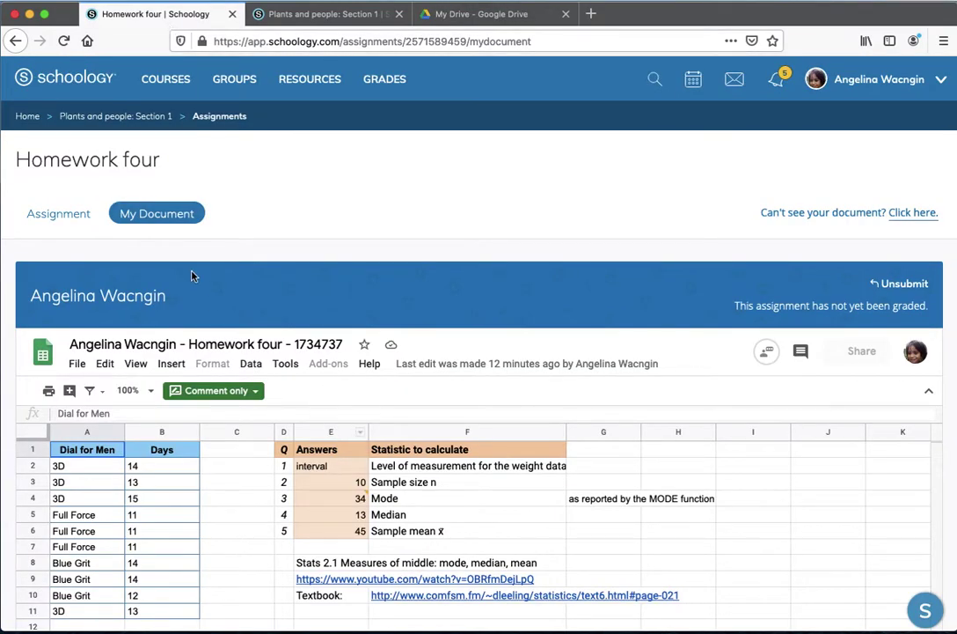
pyautogui.click(128, 115)
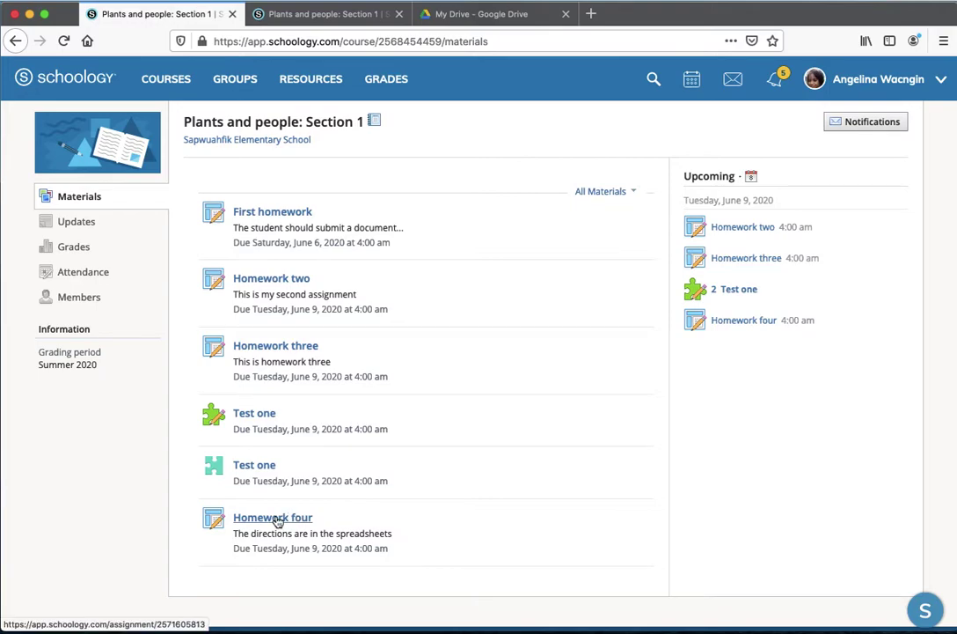
pyautogui.click(278, 521)
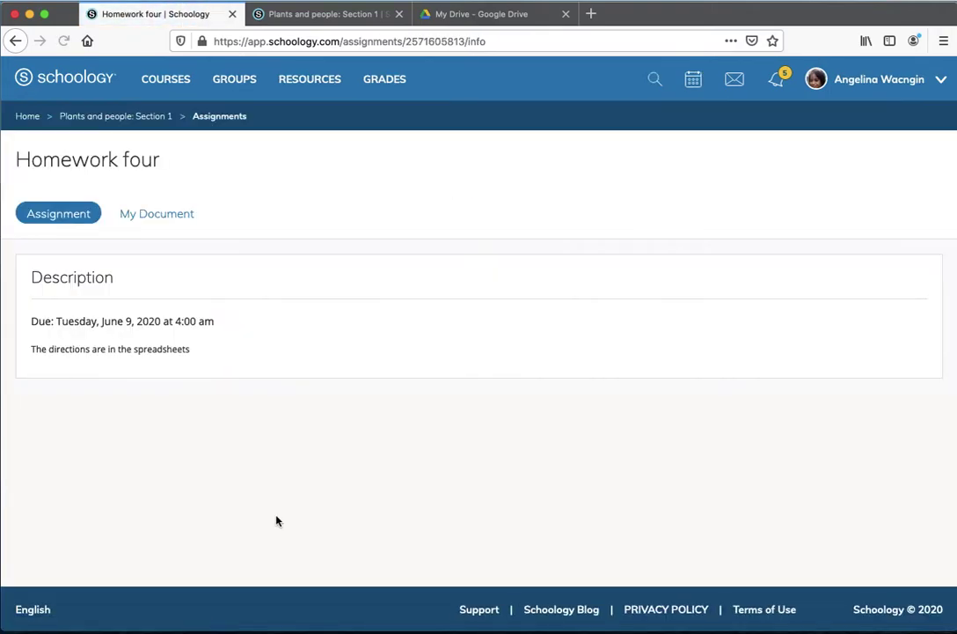
# Open the student's My Document copy, select cell E2, and close the extra Sheets tab.
pyautogui.click(181, 214)
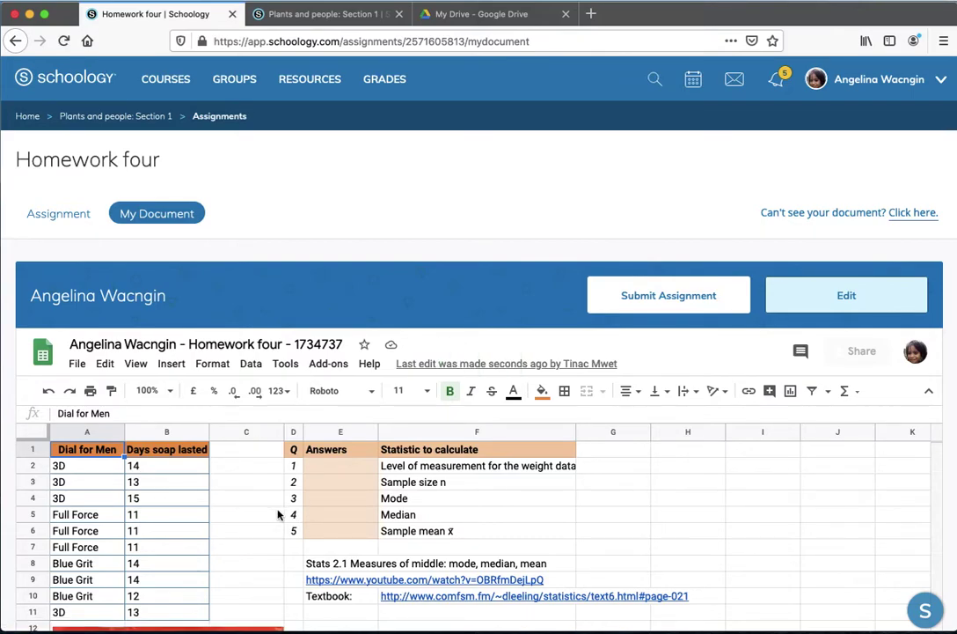
pyautogui.click(347, 472)
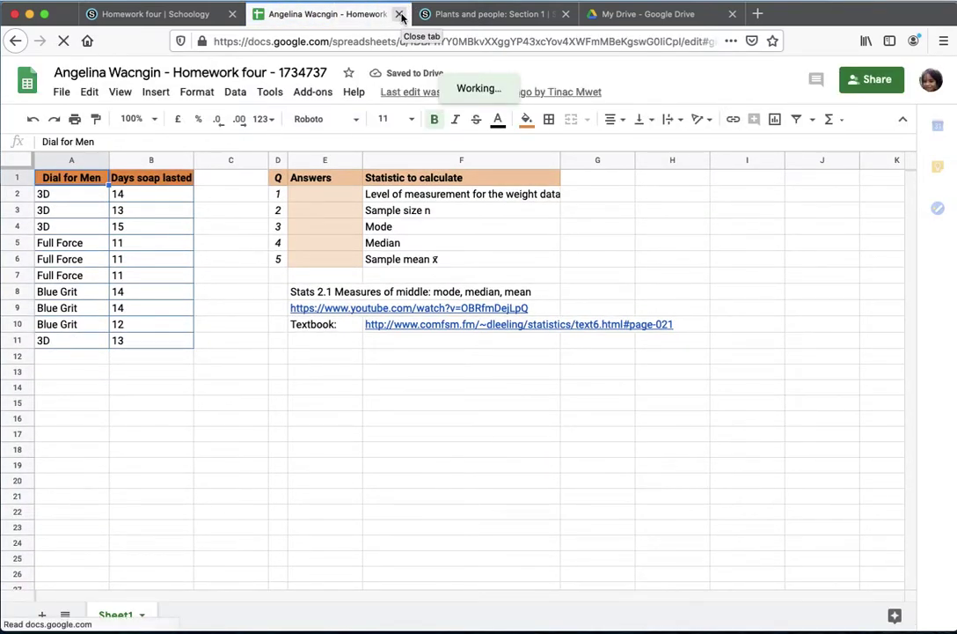
pyautogui.click(400, 15)
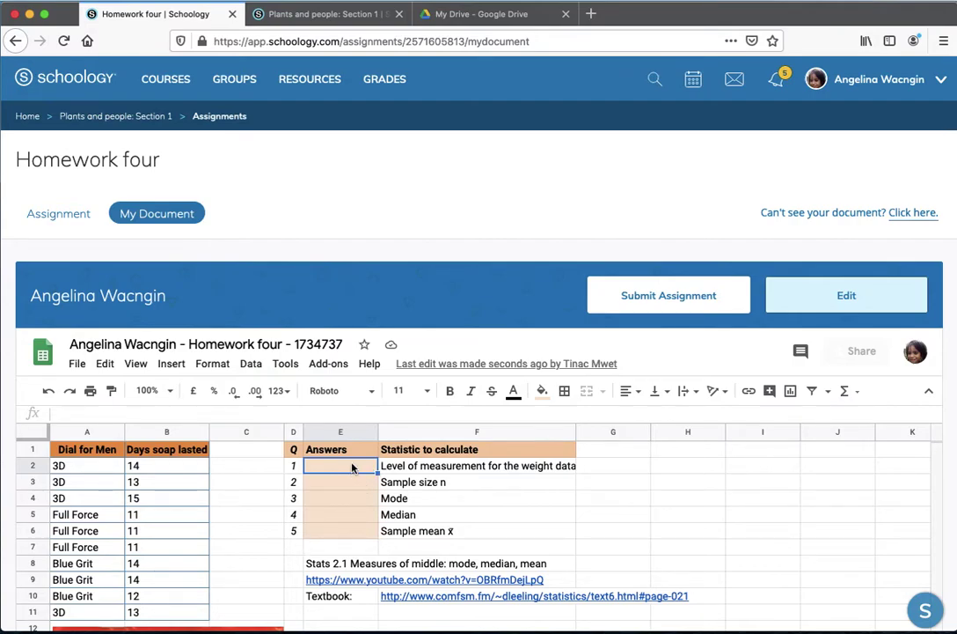
# Enter 'interval' in E2 and =count(B2:B11) in E3.
pyautogui.write('interval')
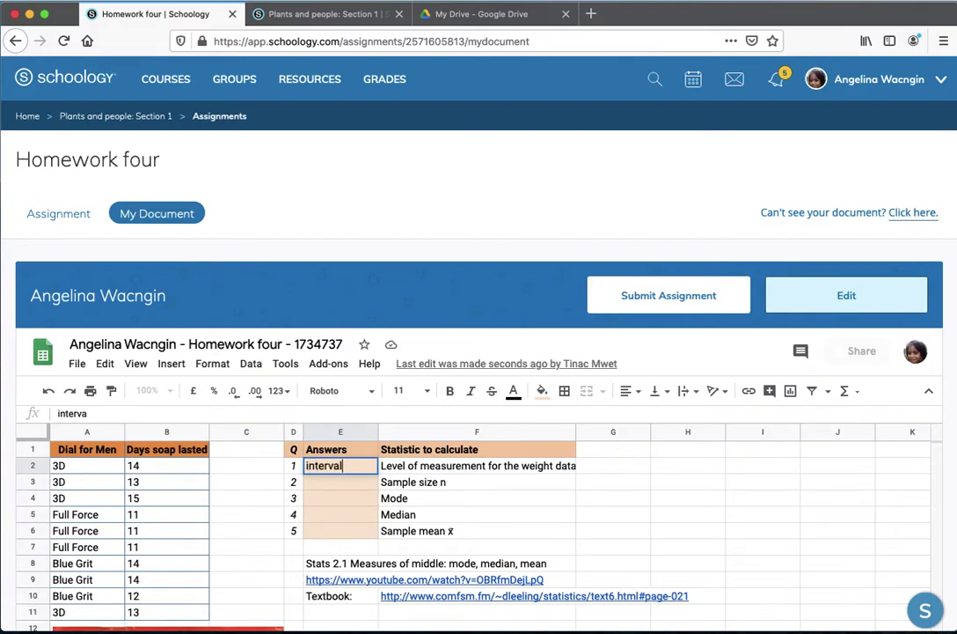
pyautogui.press('Return')
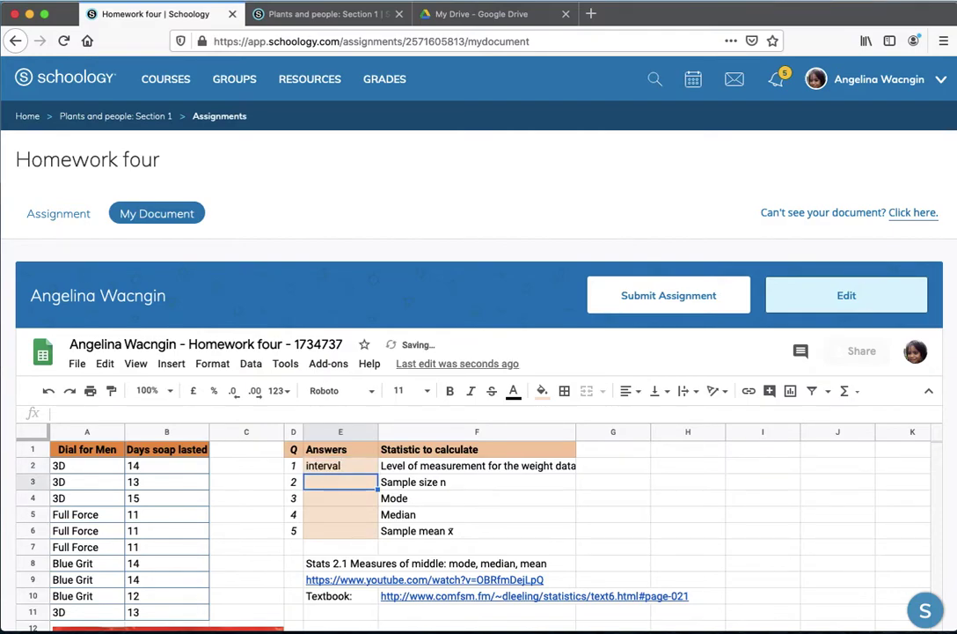
pyautogui.write('=count(')
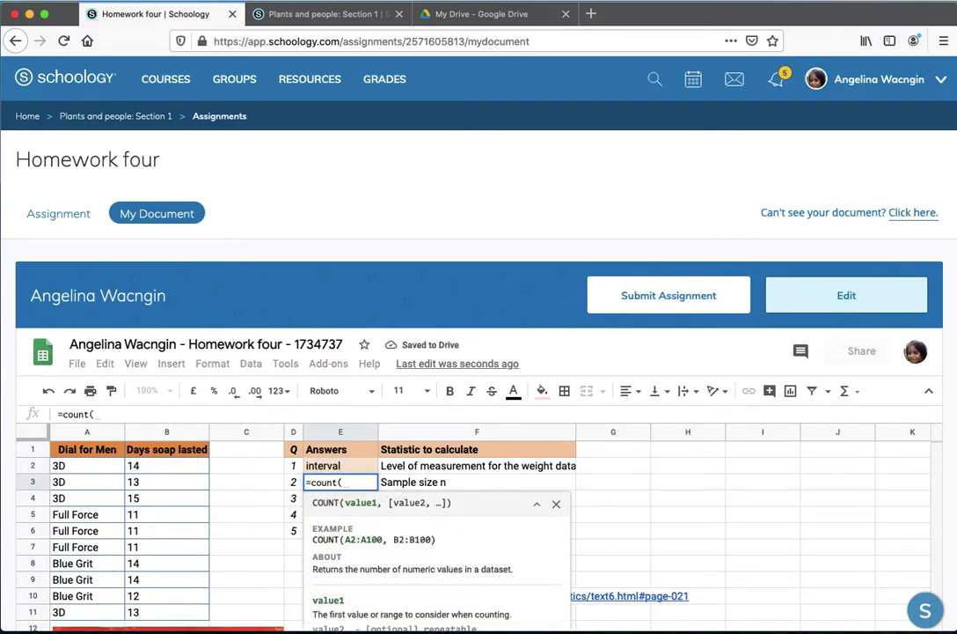
pyautogui.moveTo(189, 465); pyautogui.dragTo(177, 615)
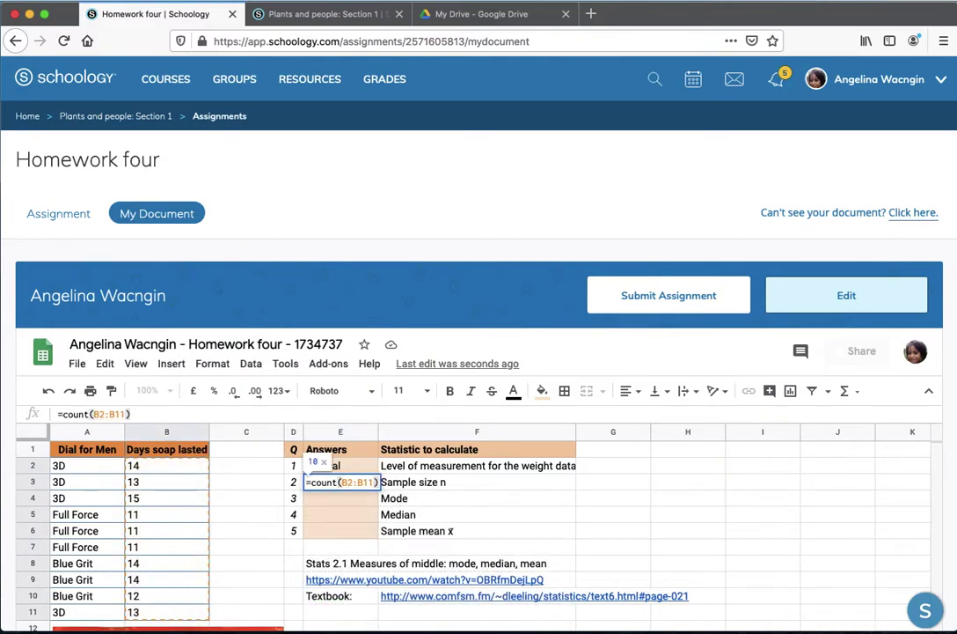
pyautogui.press('Return')
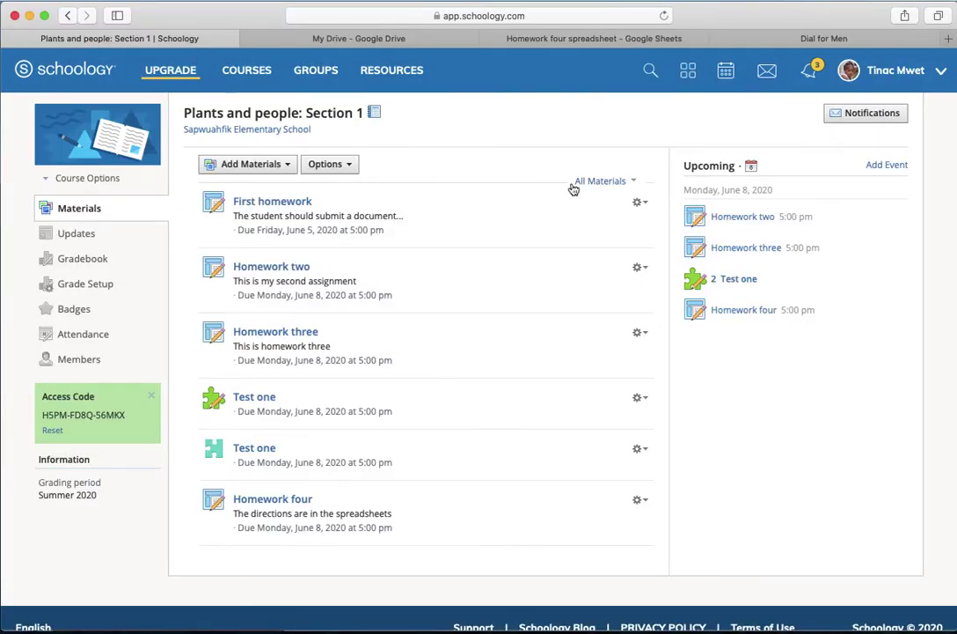
# As teacher, check the student's in-progress Homework four answers in E2 and E3.
pyautogui.click(282, 499)
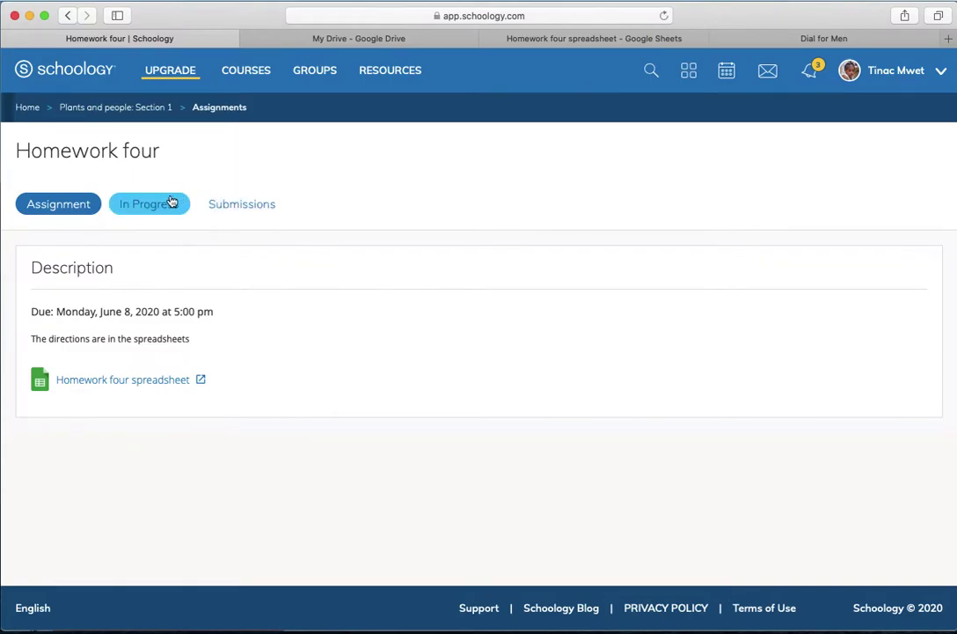
pyautogui.click(167, 209)
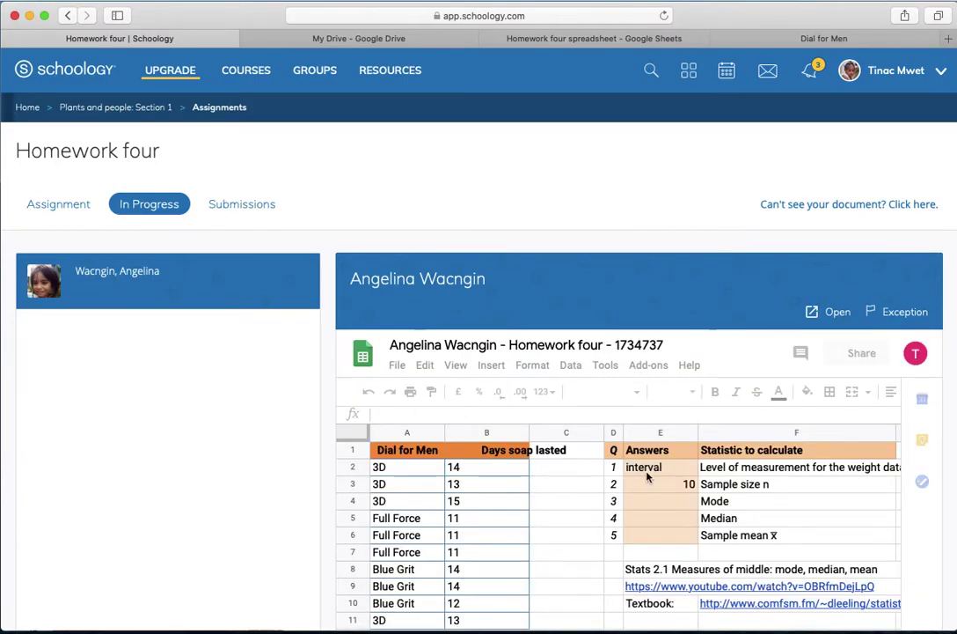
pyautogui.click(647, 474)
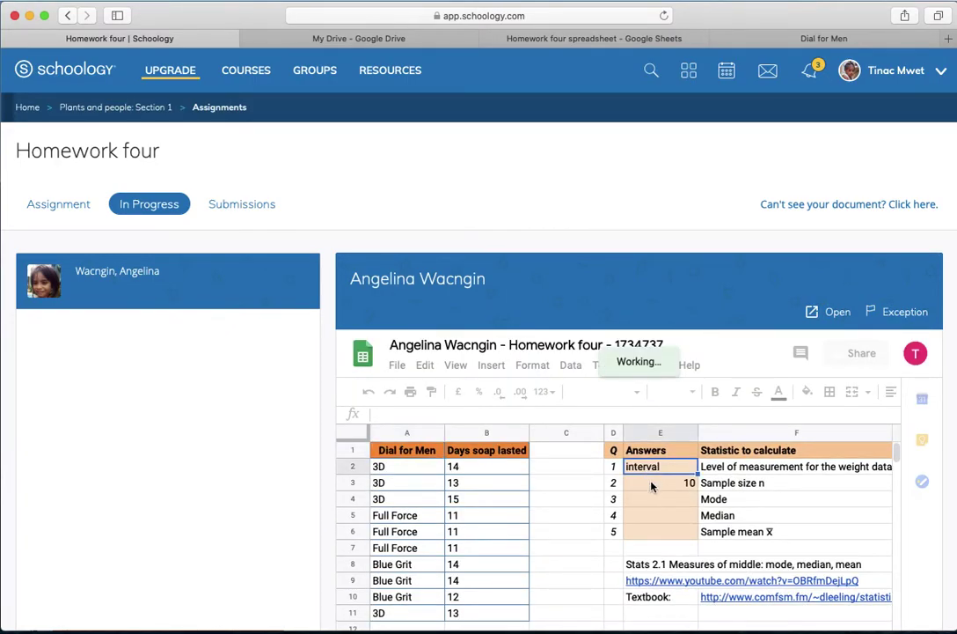
pyautogui.click(652, 483)
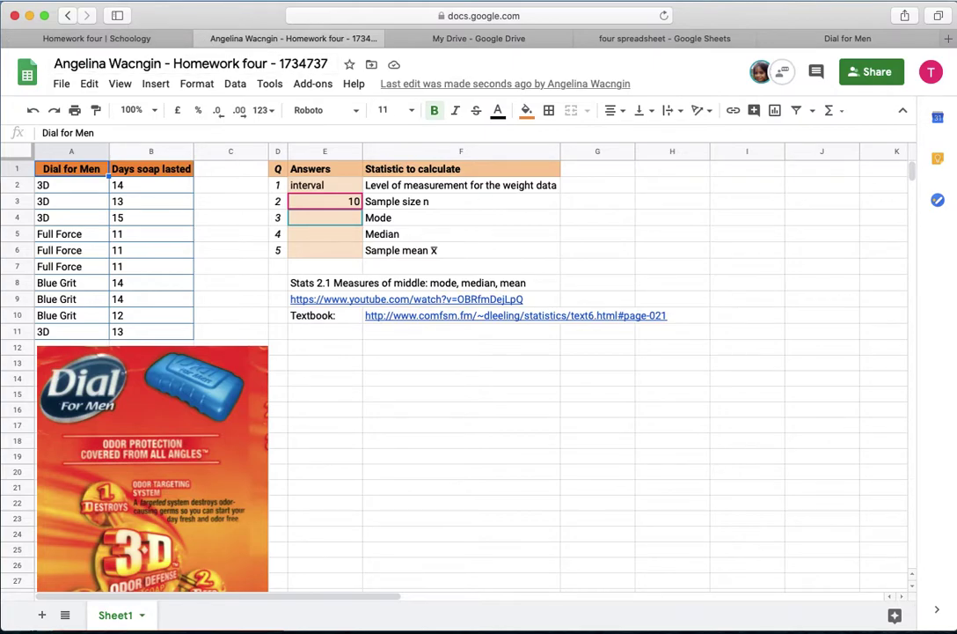
# Return to the student's Schoology window showing the sheet with interval and 10.
pyautogui.press('super+Tab')
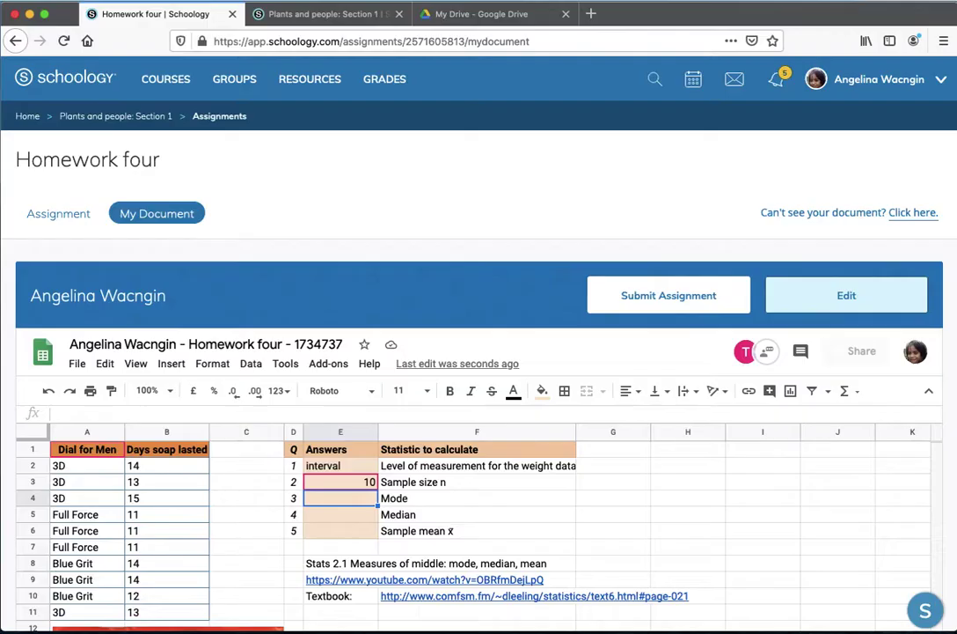
# Post 'How do I calculate the mode?' in the sheet's chat, then go to the teacher's window.
pyautogui.click(766, 352)
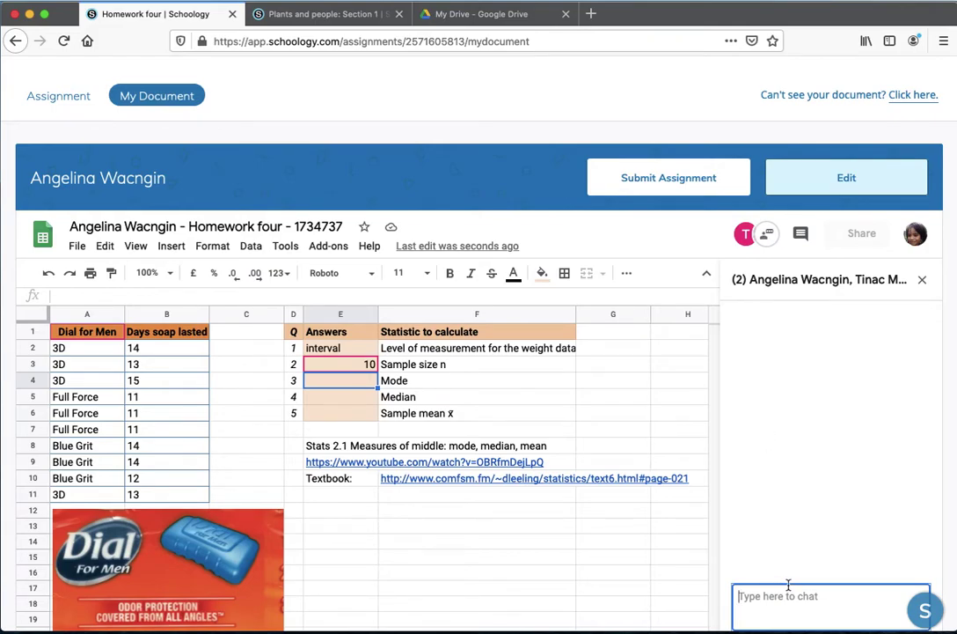
pyautogui.write('How do I calculate the mode')
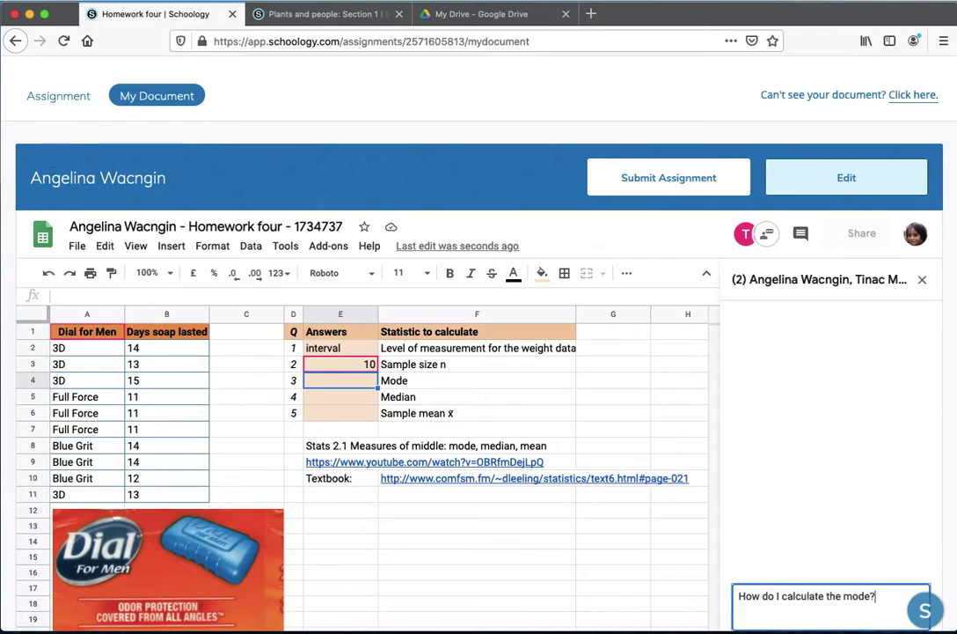
pyautogui.write('?')
pyautogui.scroll(-1, 855, 502)
pyautogui.press('Return')
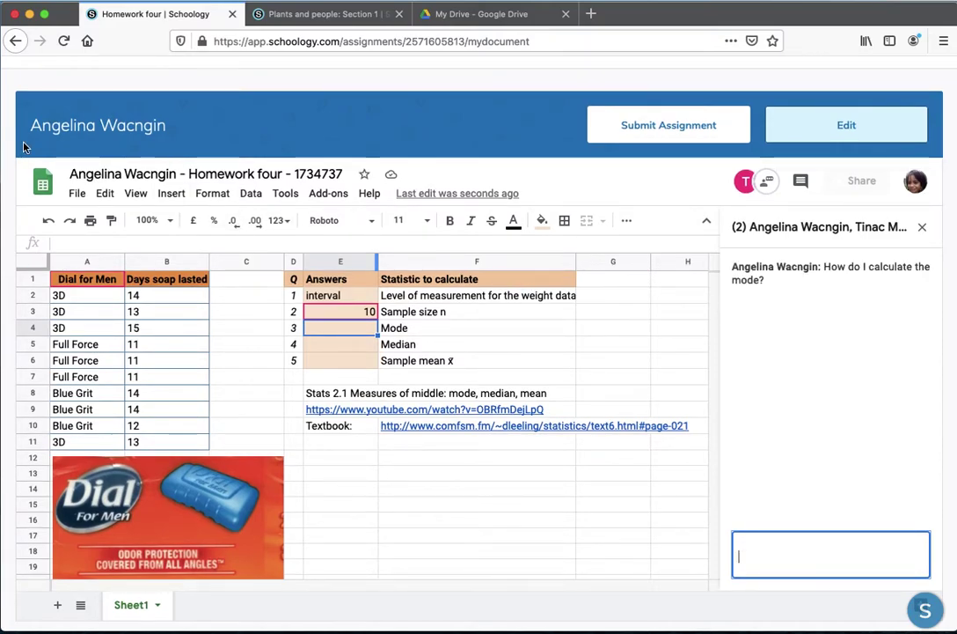
pyautogui.press('super+Tab')
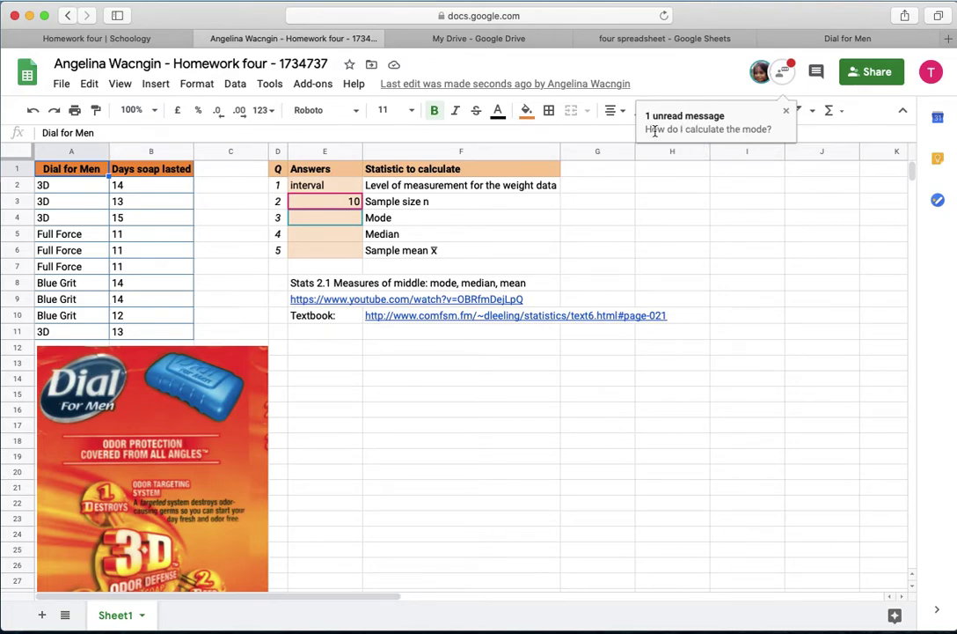
# Reply 'Use =MODE(data_range)' in the chat and select the Mode answer cell E4.
pyautogui.click(784, 77)
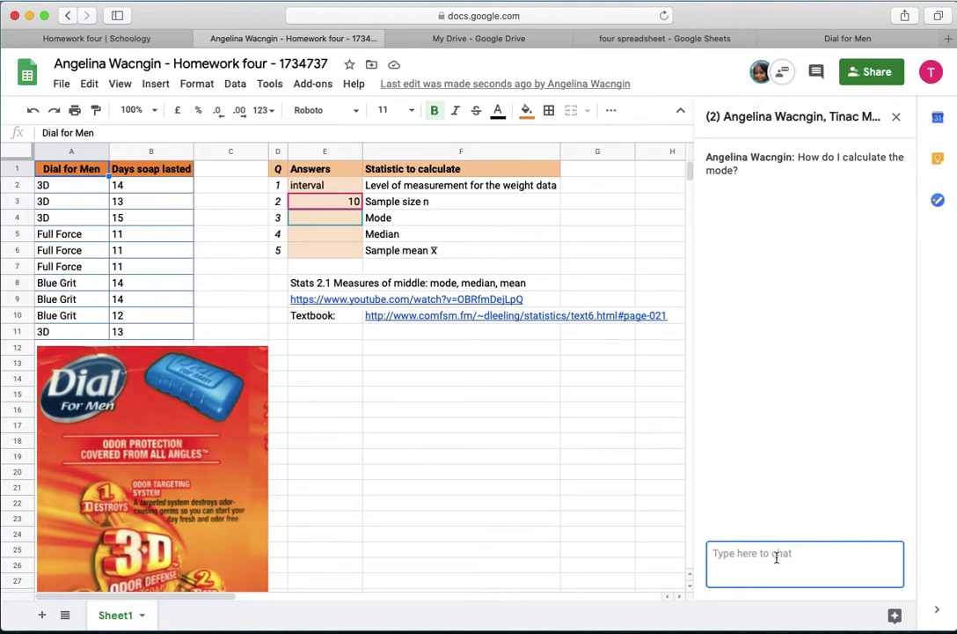
pyautogui.write('Use =MODE(data_range)')
pyautogui.press('Return')
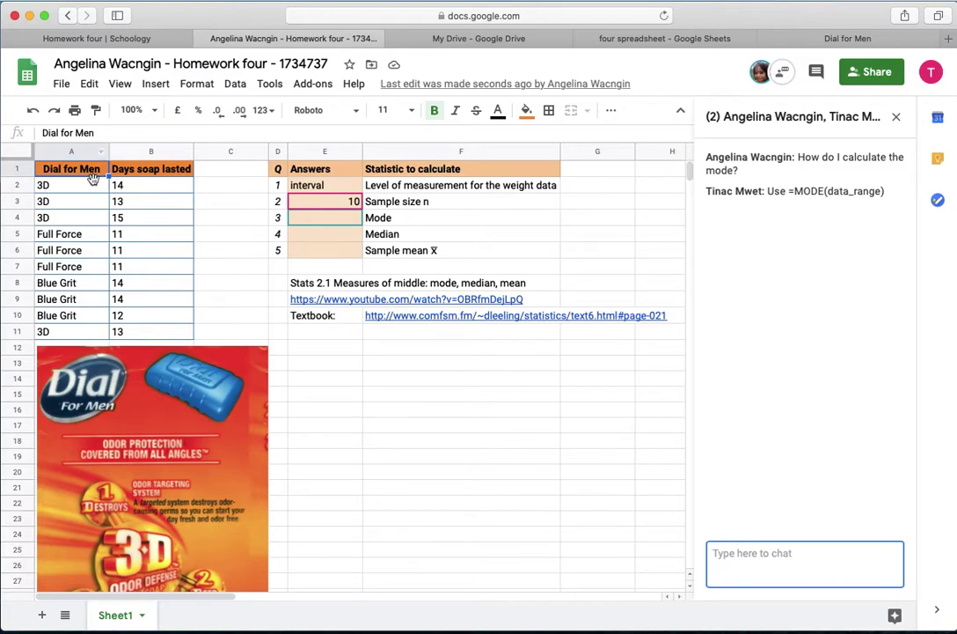
pyautogui.click(326, 216)
# Attach the comment 'Use the MODE function.' to the Mode answer cell E4.
pyautogui.click(608, 112)
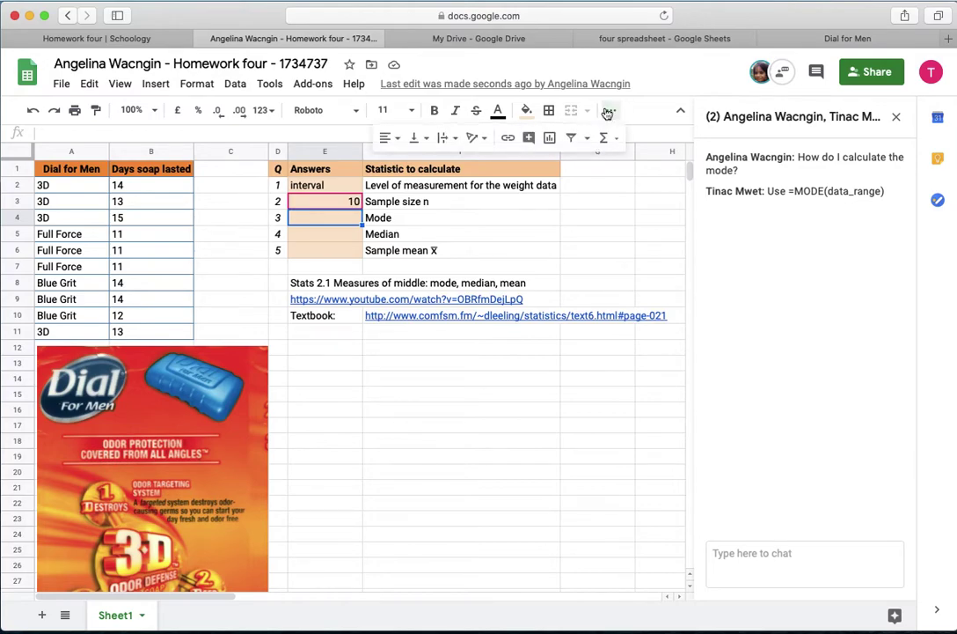
pyautogui.click(530, 138)
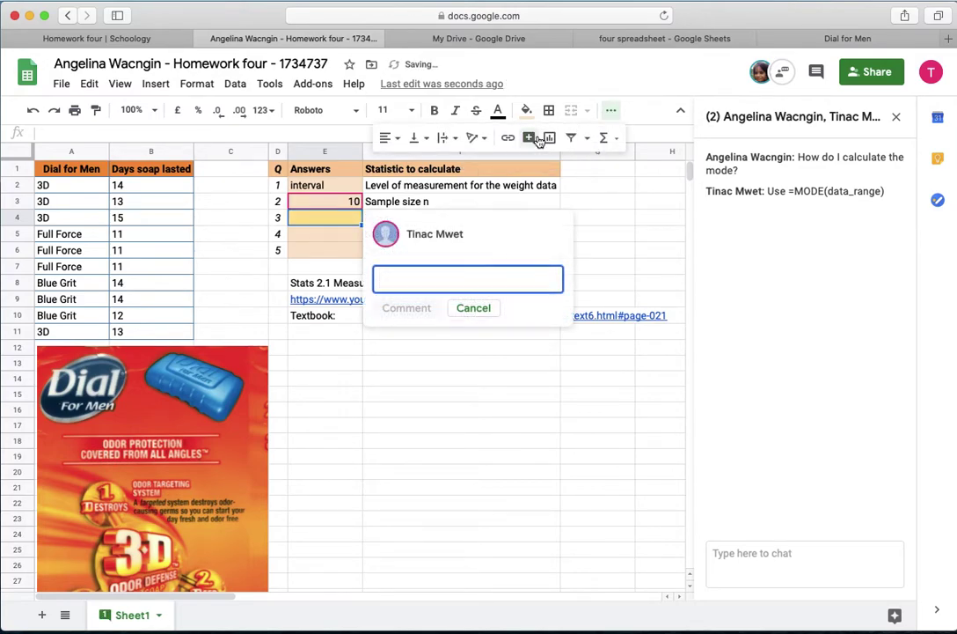
pyautogui.write('Use the mo')
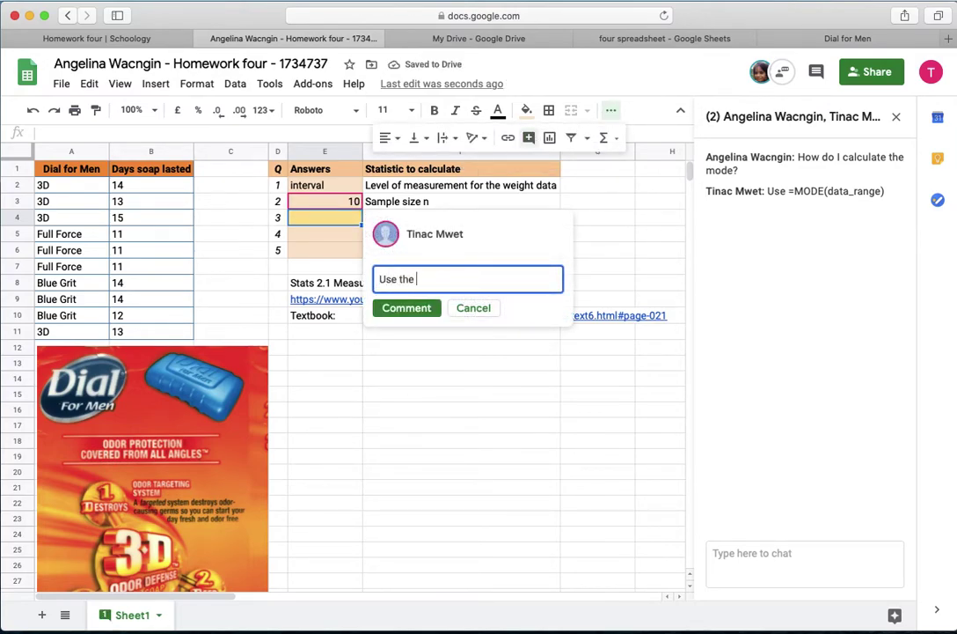
pyautogui.press('BackSpace')
pyautogui.press('BackSpace')
pyautogui.write('MODE function.')
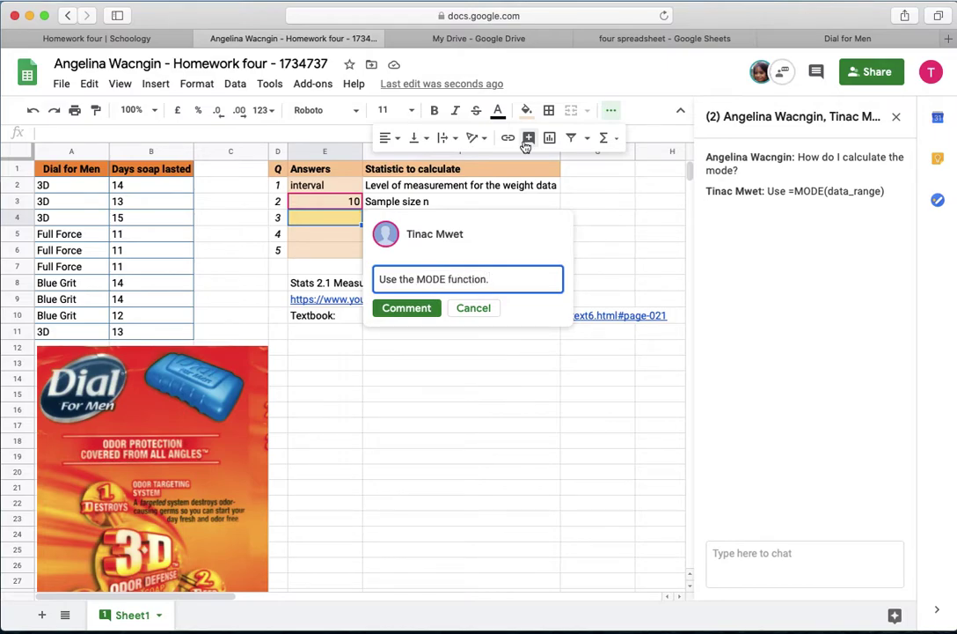
pyautogui.click(406, 308)
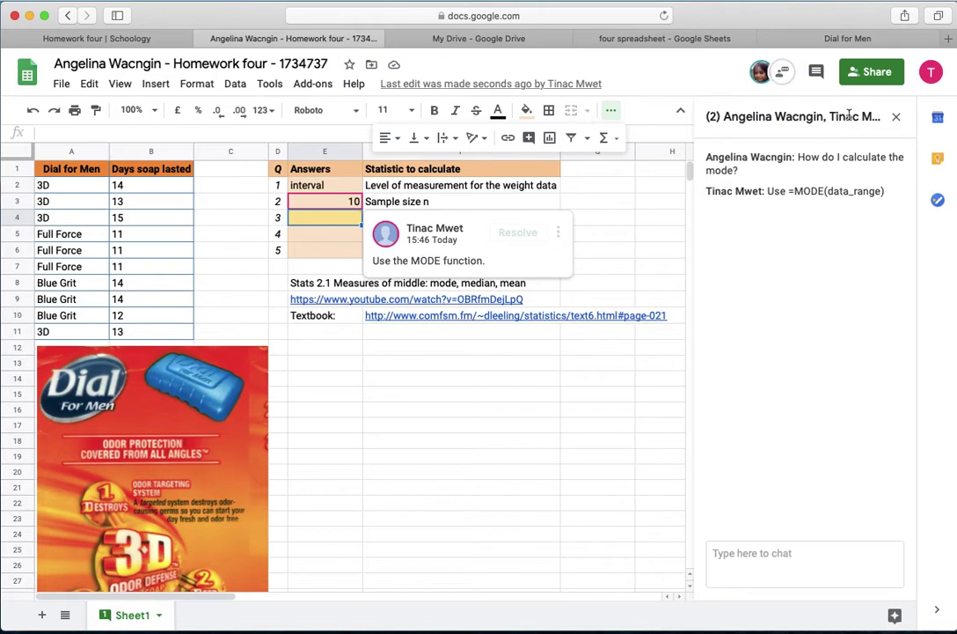
pyautogui.click(896, 116)
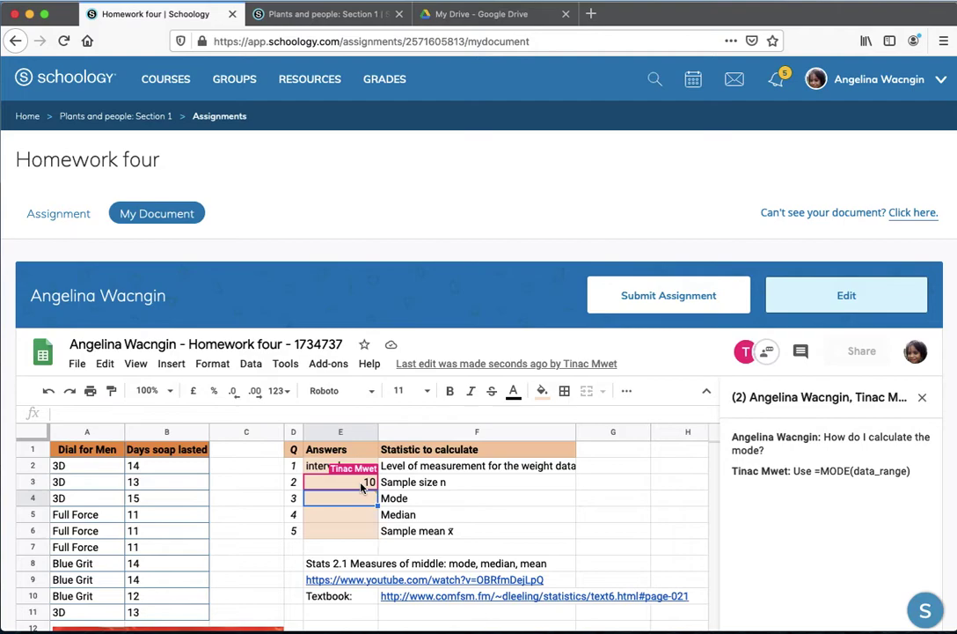
# Show the teacher's 'Use the MODE function.' comment on E4 and begin a reply.
pyautogui.moveTo(361, 506)
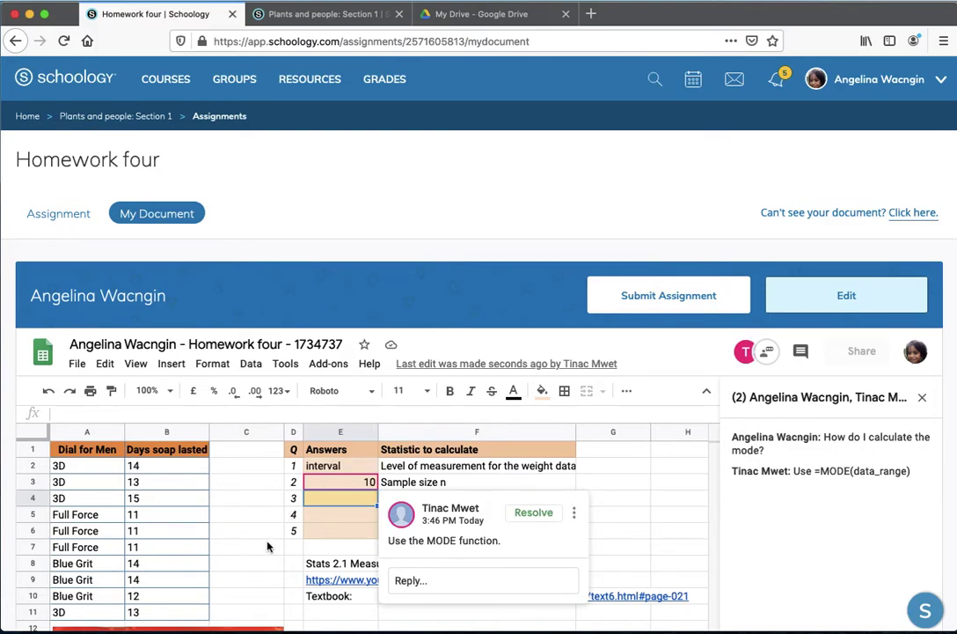
pyautogui.click(453, 583)
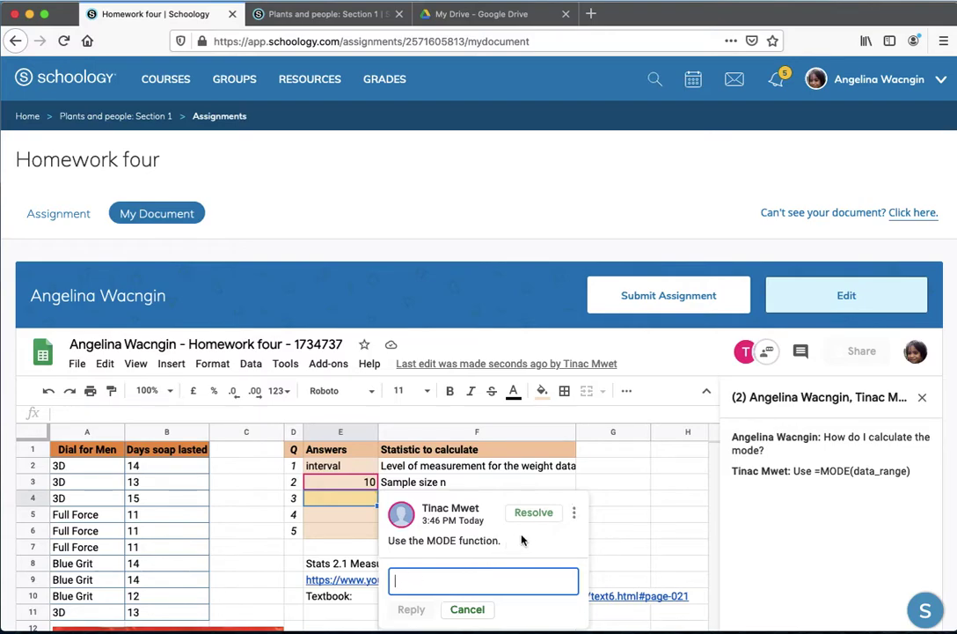
# Resolve the comment and enter =mode(B2:B11) in E4, giving 14.
pyautogui.click(533, 515)
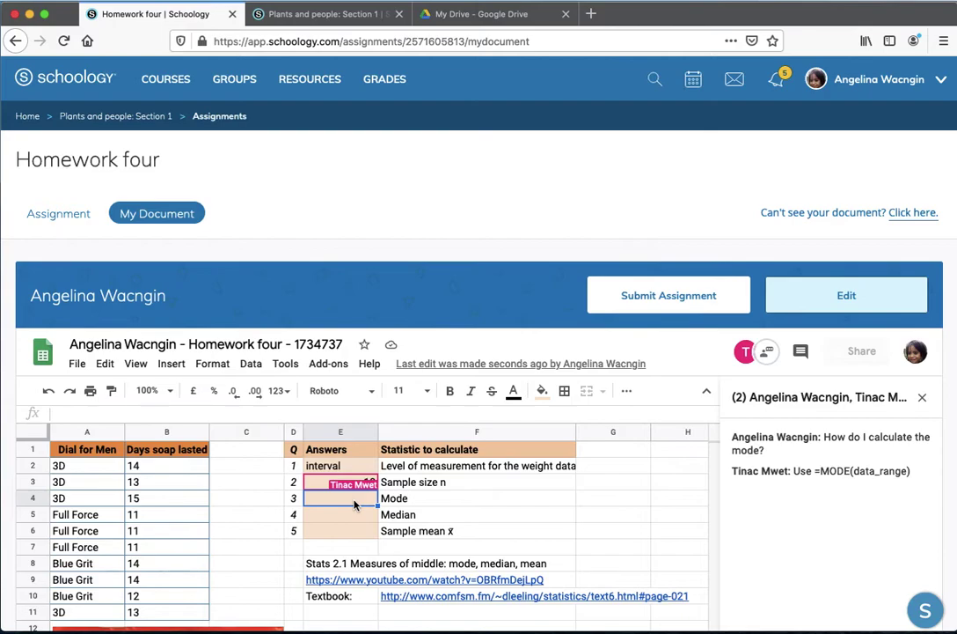
pyautogui.write('=mode(')
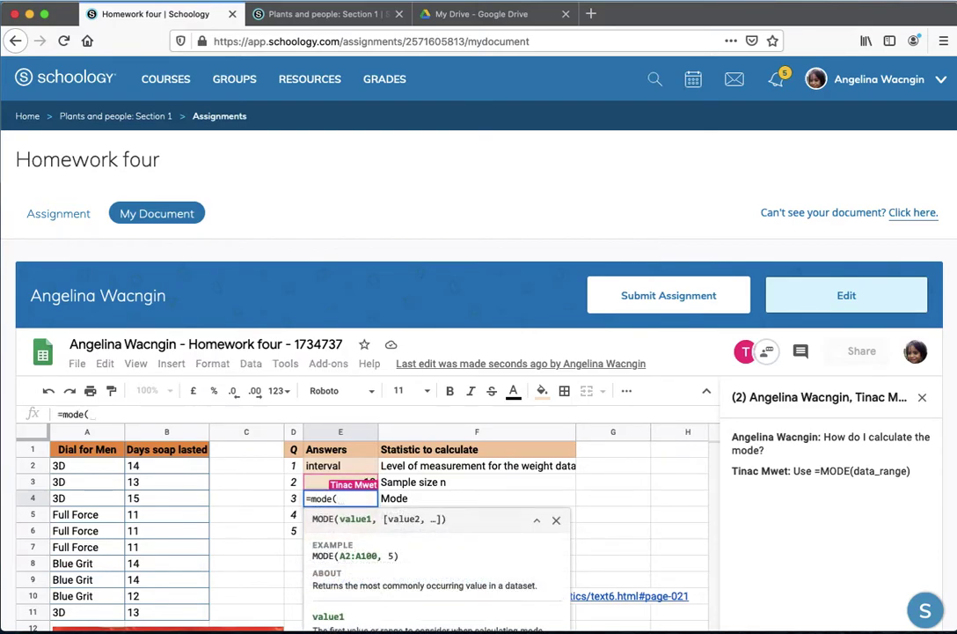
pyautogui.moveTo(152, 465); pyautogui.dragTo(157, 613)
pyautogui.press('Return')
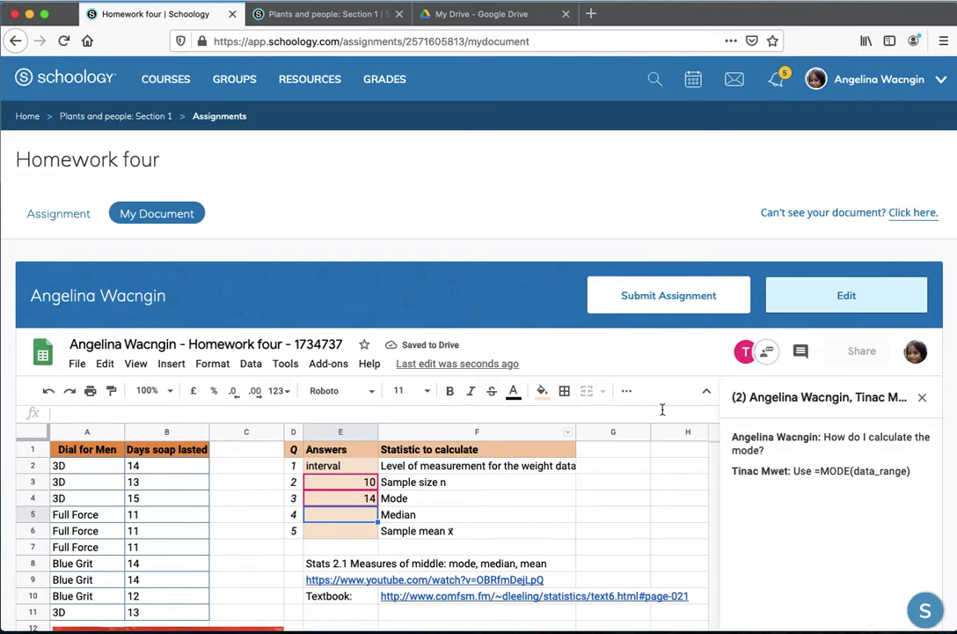
# Submit Homework four with the Mode answer 14 and close the spreadsheet.
pyautogui.click(692, 309)
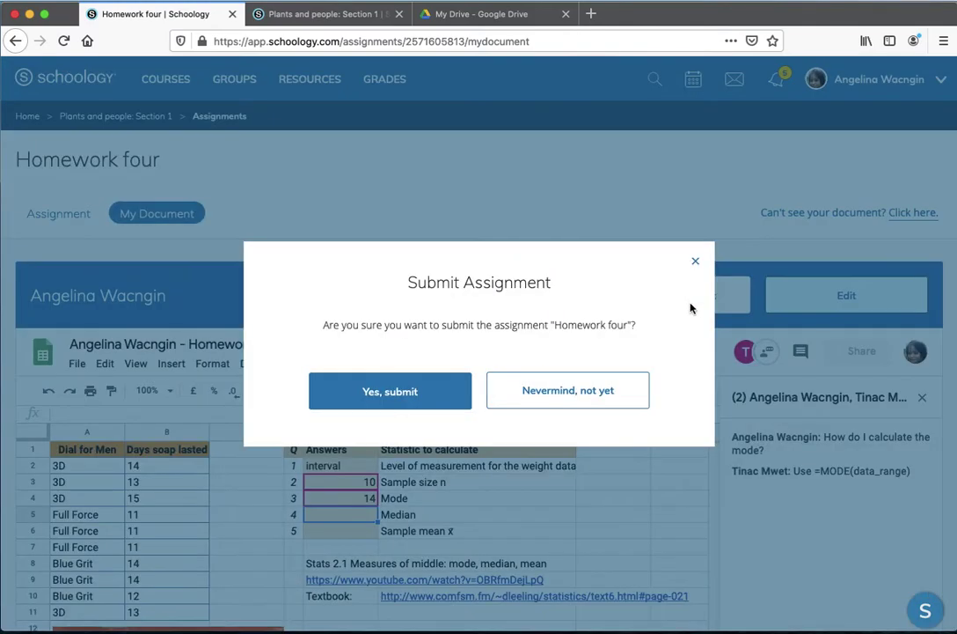
pyautogui.click(409, 398)
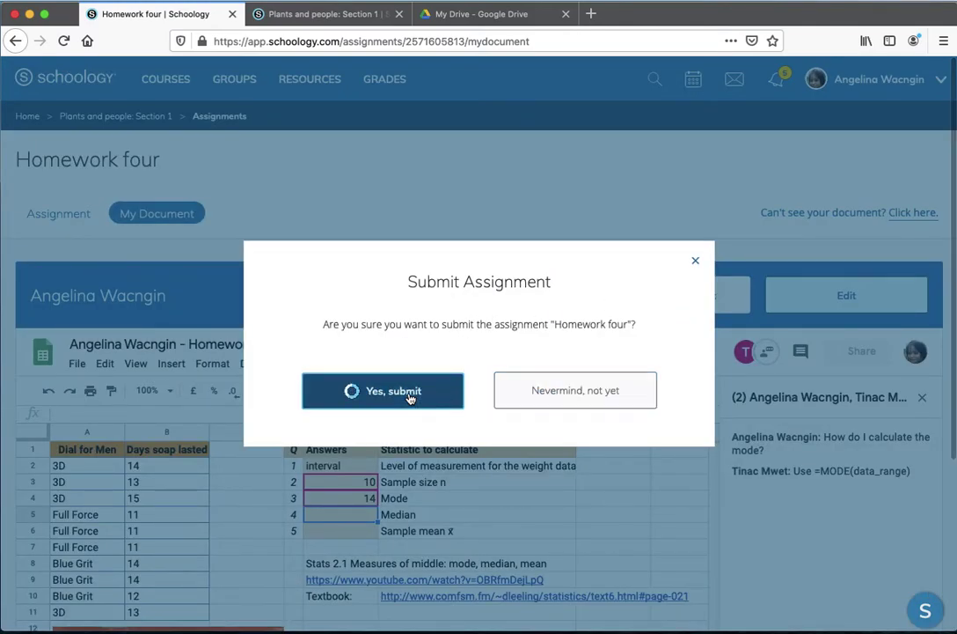
pyautogui.click(433, 485)
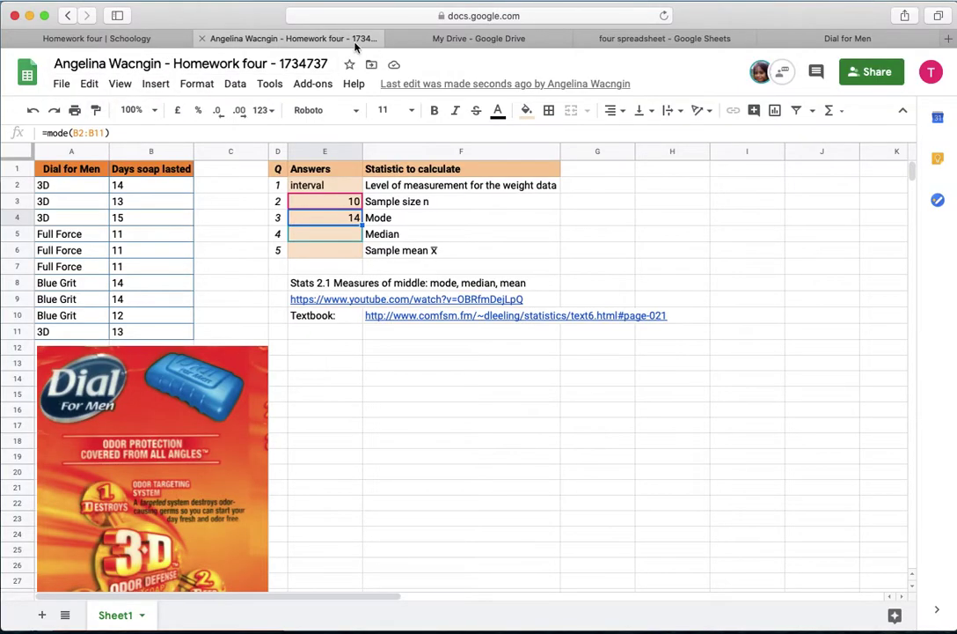
pyautogui.click(201, 39)
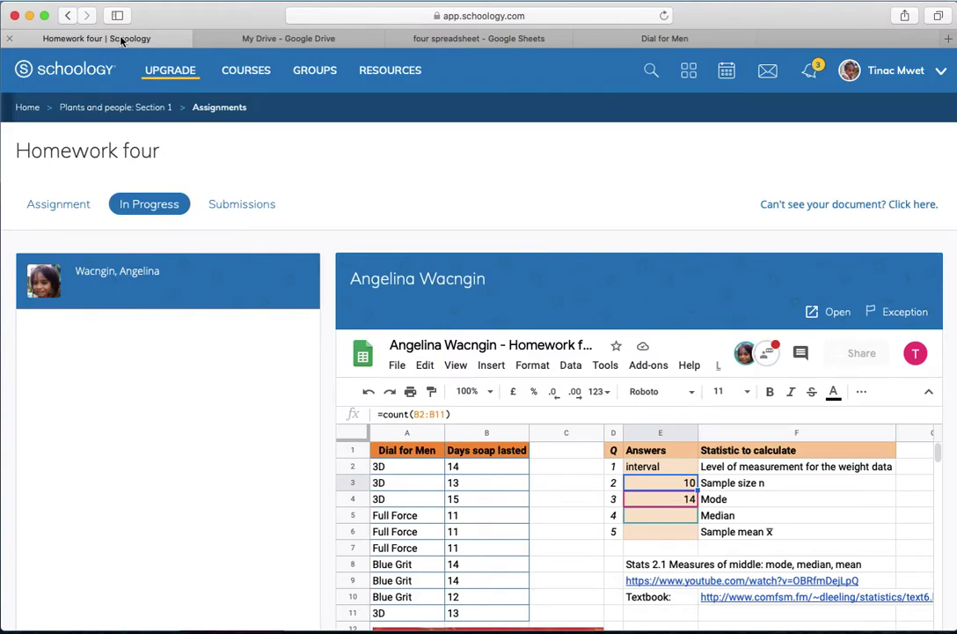
# Review Homework four's Submissions and In Progress lists, then select the Median cell E5.
pyautogui.click(248, 207)
pyautogui.click(156, 206)
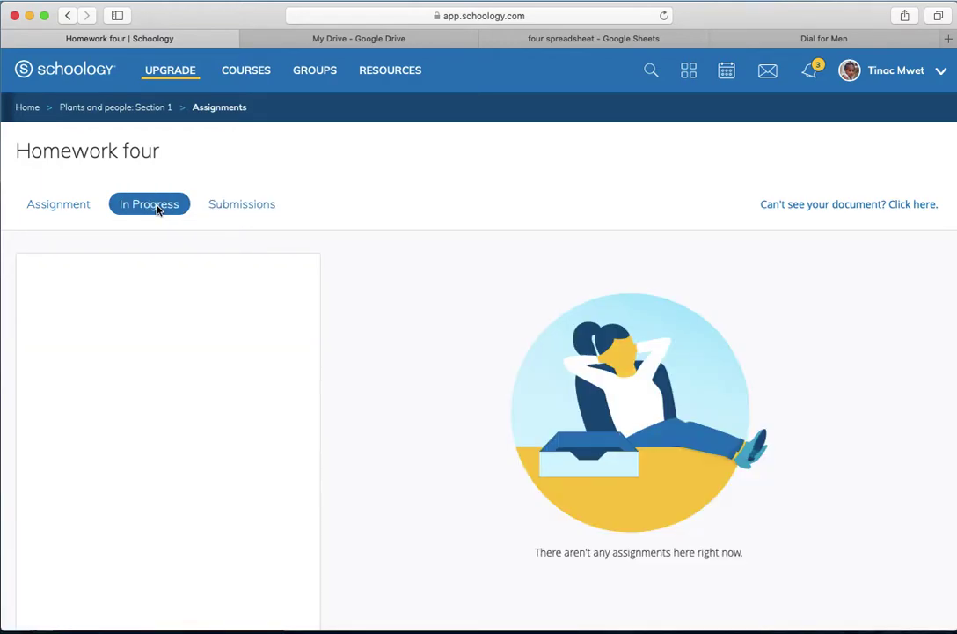
pyautogui.click(244, 213)
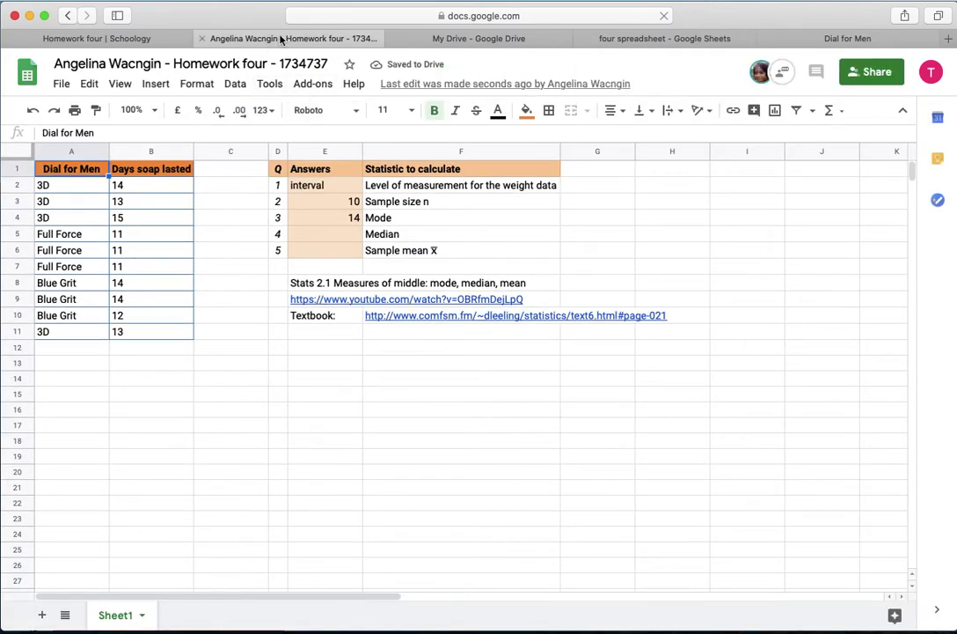
pyautogui.click(203, 39)
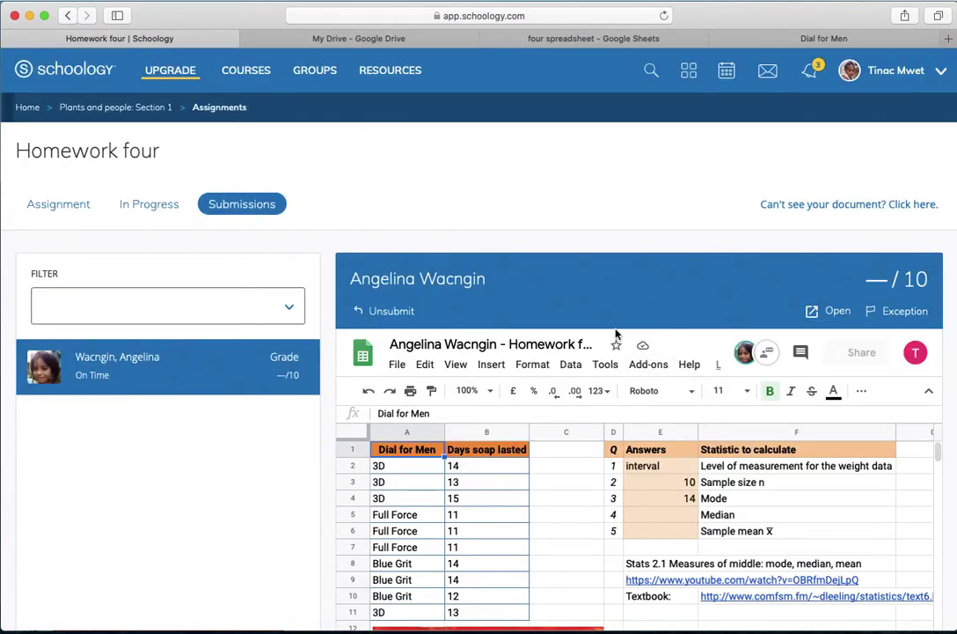
pyautogui.click(691, 519)
# Comment 'Please complete these last two problems.' on the empty Median answer cell E5.
pyautogui.click(689, 532)
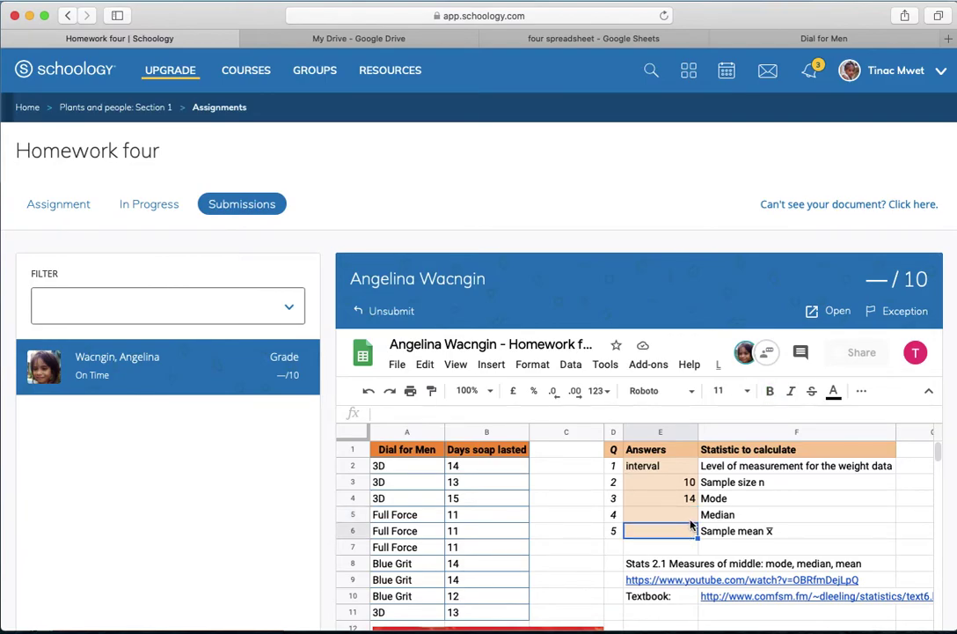
pyautogui.click(691, 520)
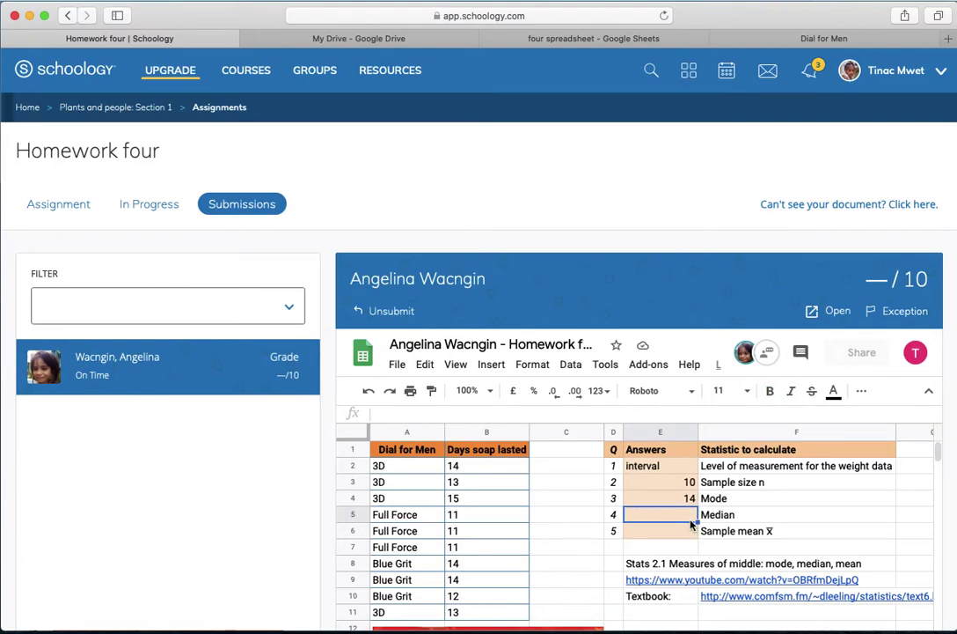
pyautogui.click(858, 393)
pyautogui.click(779, 418)
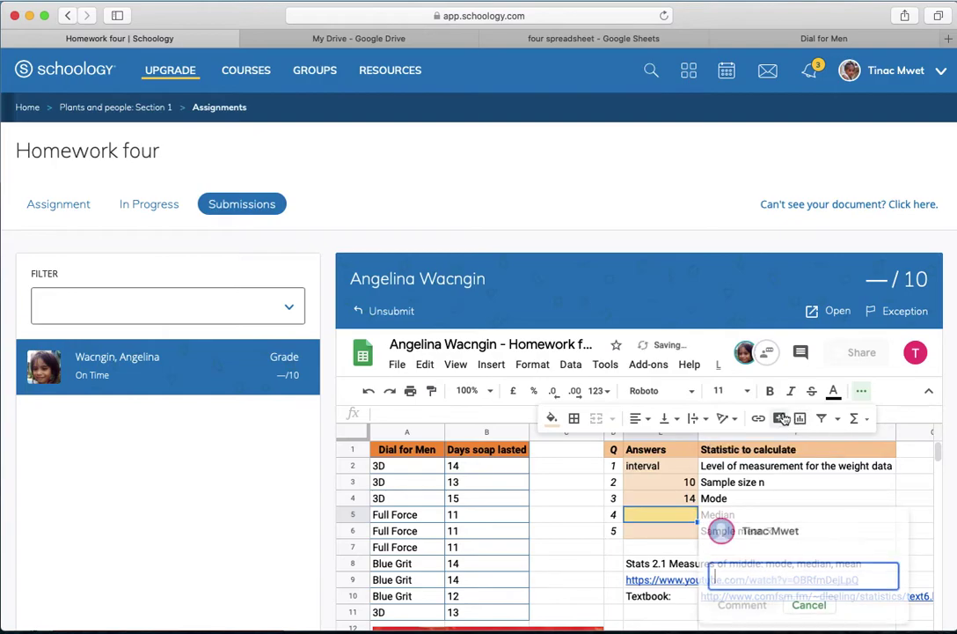
pyautogui.write('Ple')
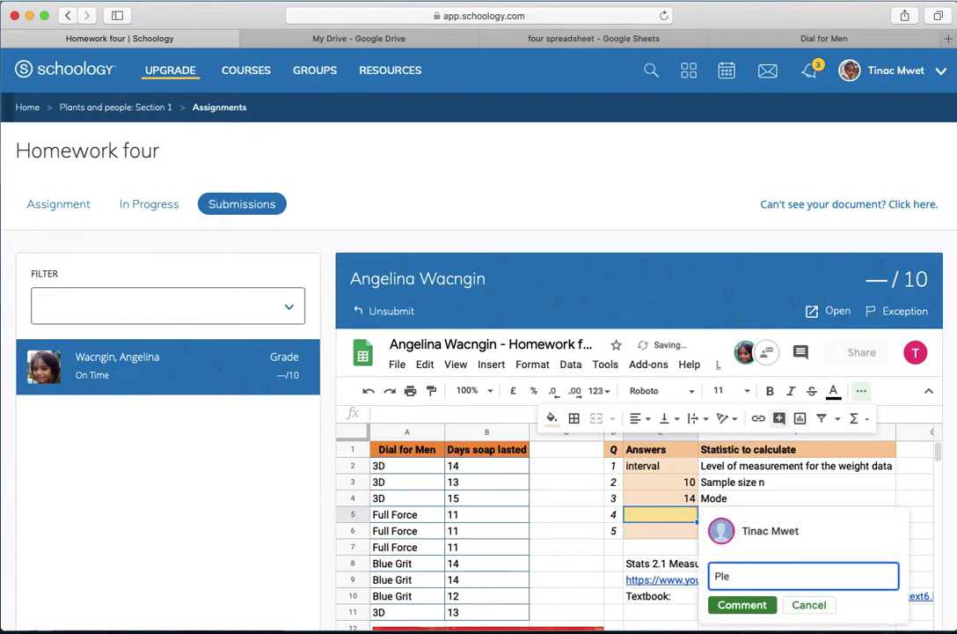
pyautogui.write('ase complete th')
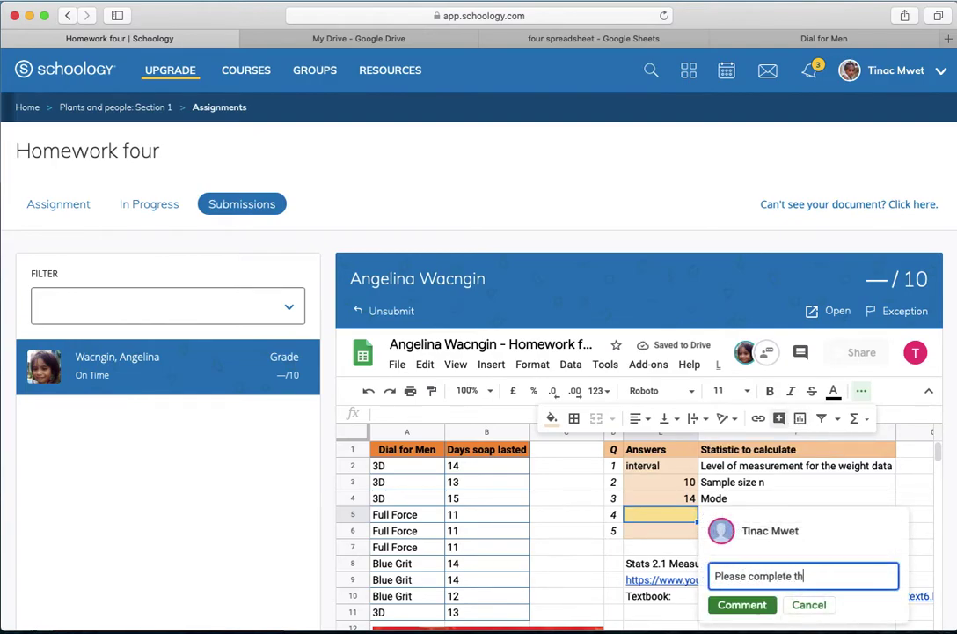
pyautogui.write('ese last t')
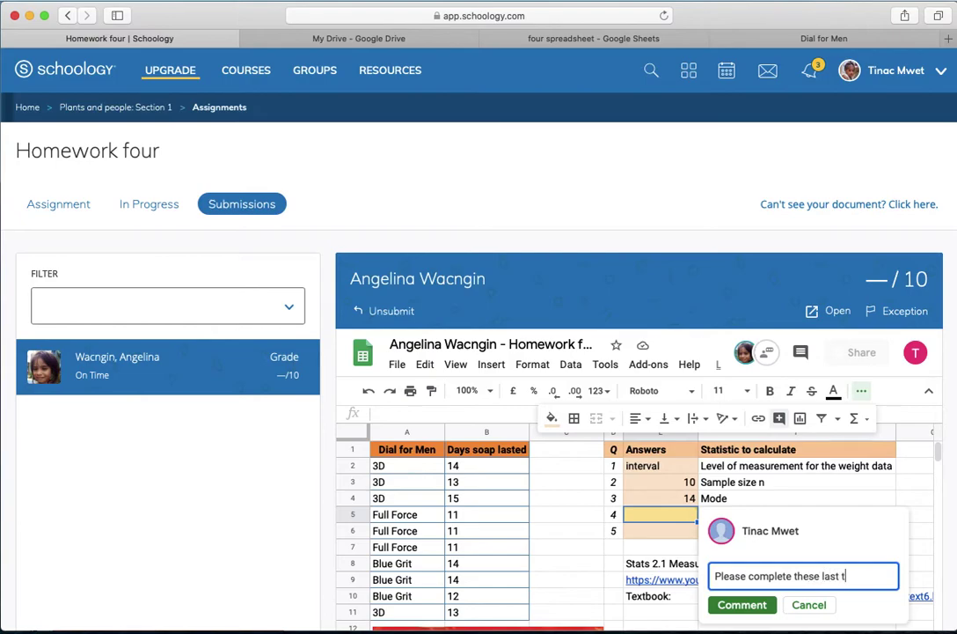
pyautogui.write('wo problems')
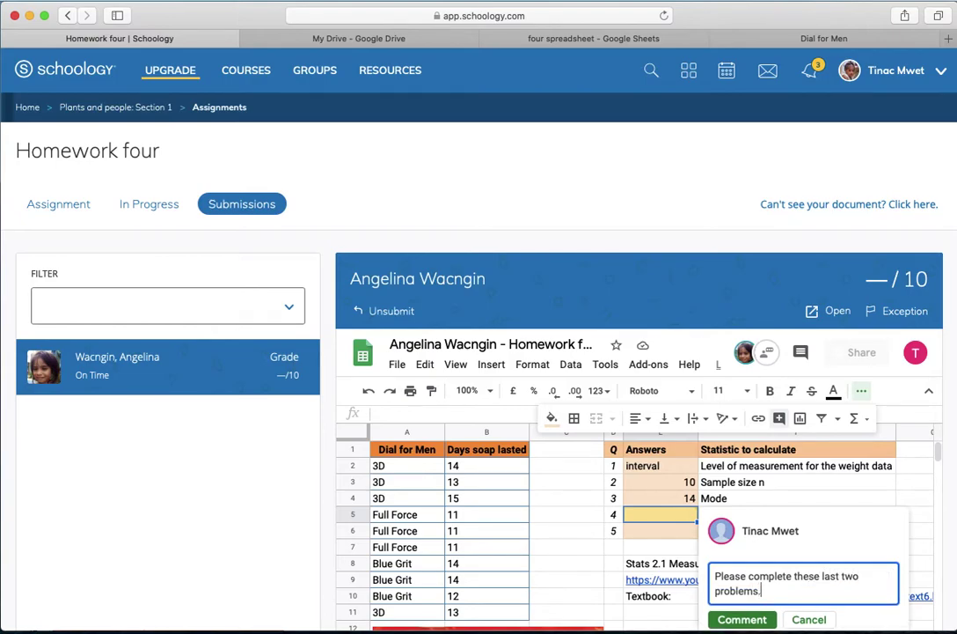
pyautogui.write('.')
pyautogui.click(742, 619)
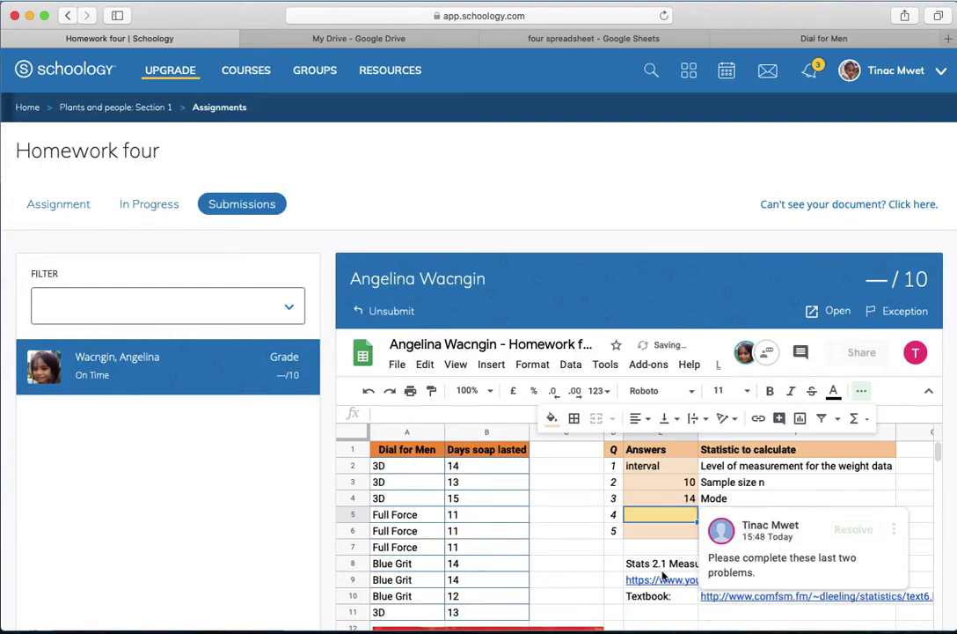
# Unsubmit the student's Homework four submission so it can be redone.
pyautogui.click(585, 552)
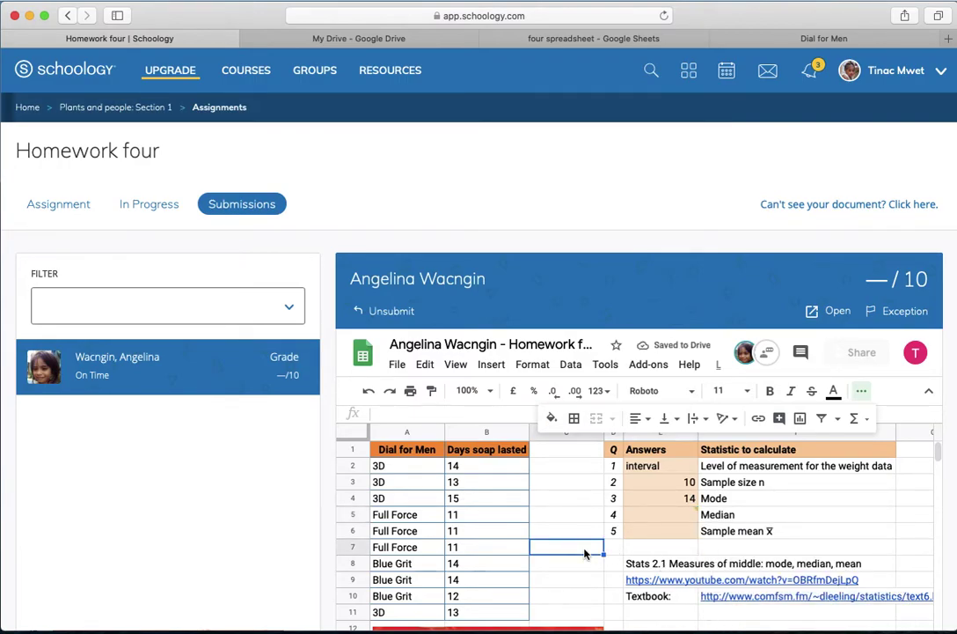
pyautogui.click(589, 518)
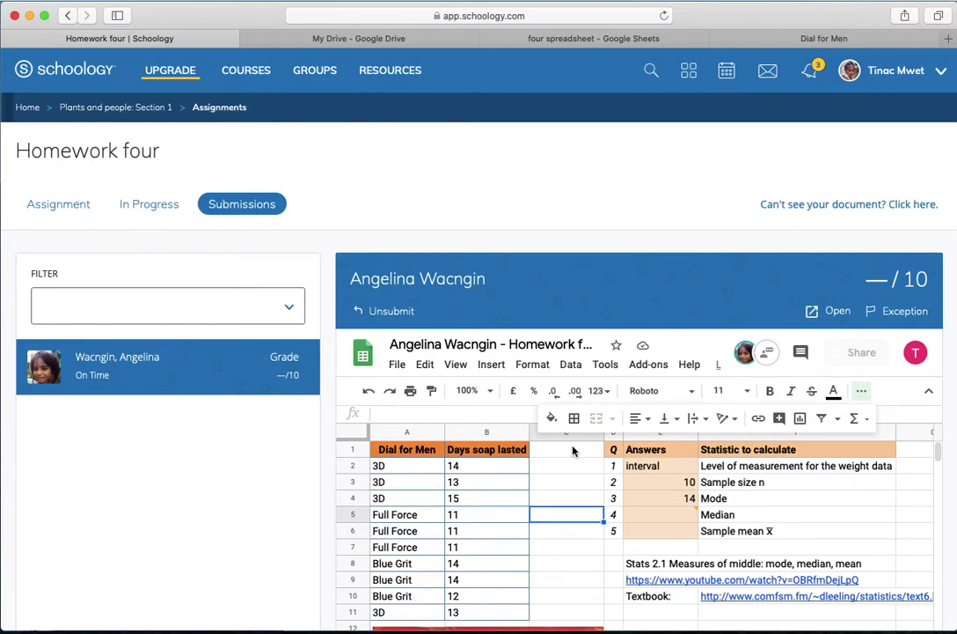
pyautogui.click(390, 311)
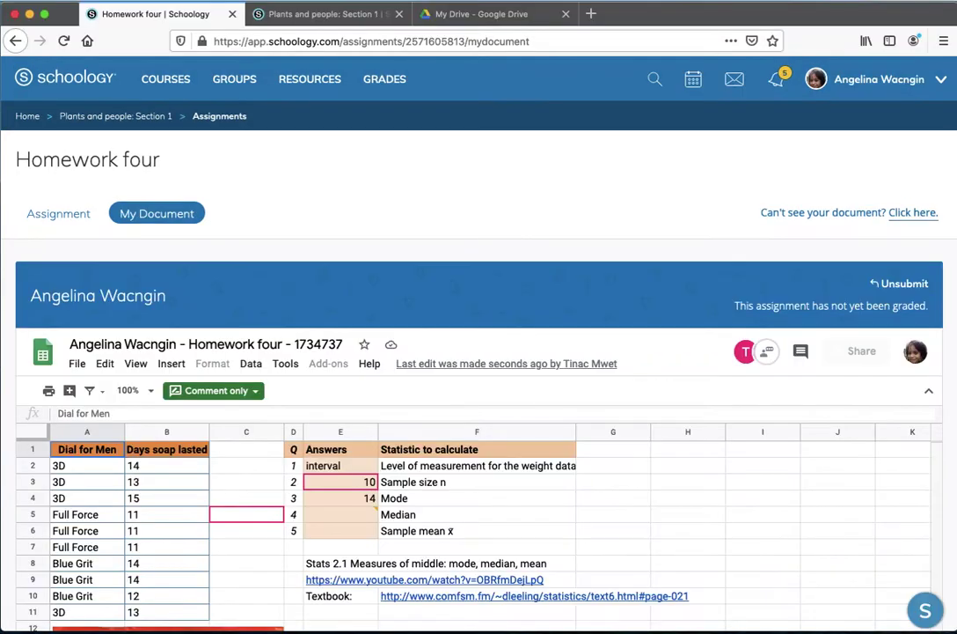
# As the student, open Homework four's My Document in Plants and people: Section 1 and read the comment.
pyautogui.click(123, 117)
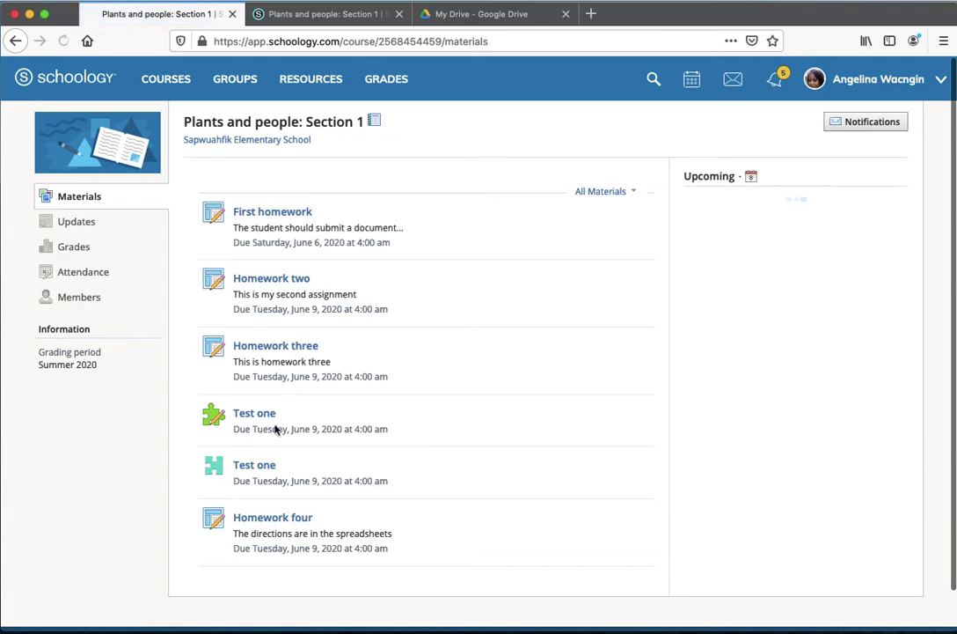
pyautogui.click(298, 521)
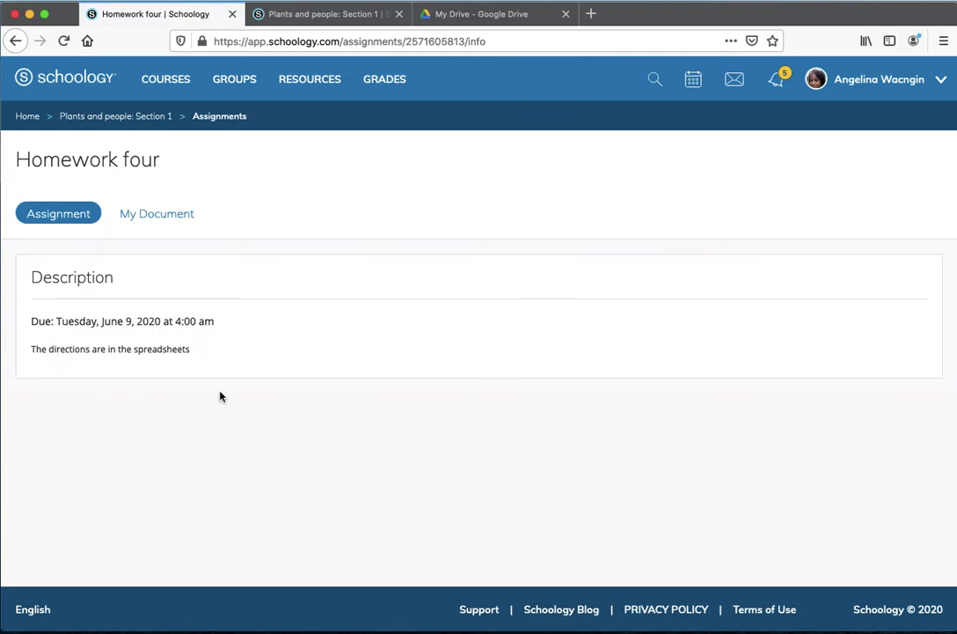
pyautogui.click(181, 218)
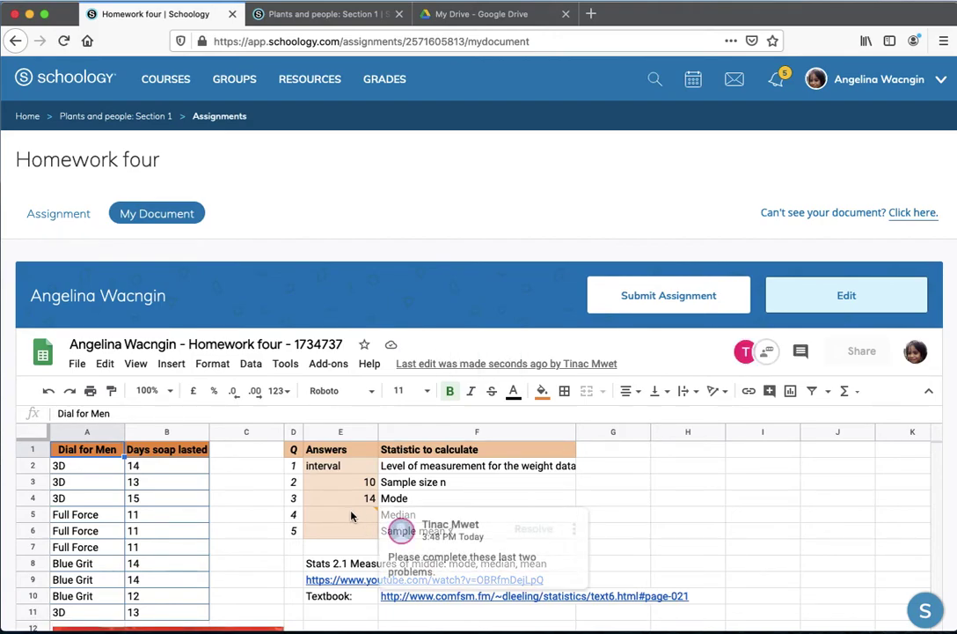
pyautogui.click(352, 515)
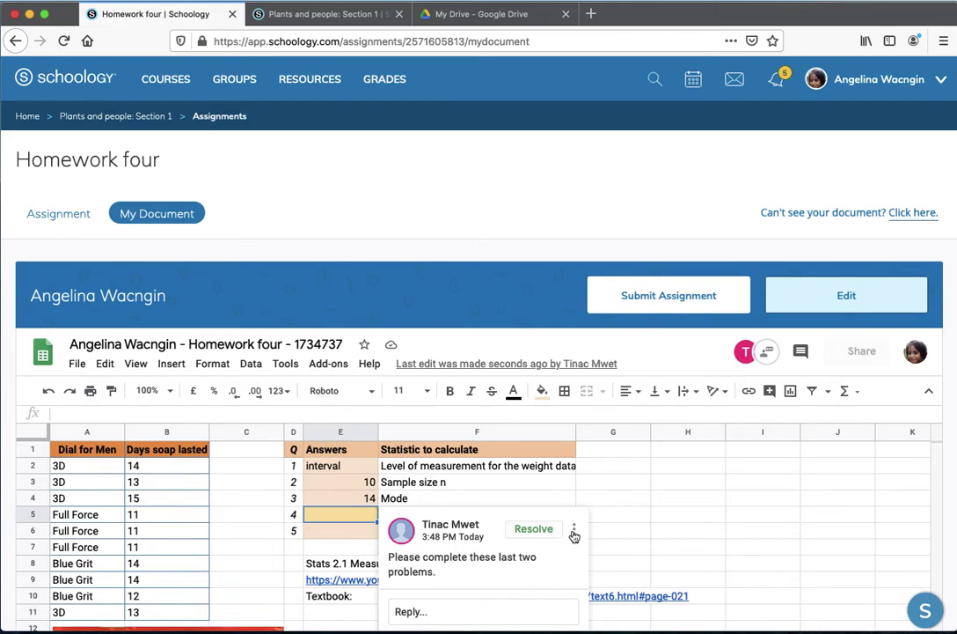
# Enter =median(B2:B11) in the Median answer cell E5, giving 13.
pyautogui.click(311, 519)
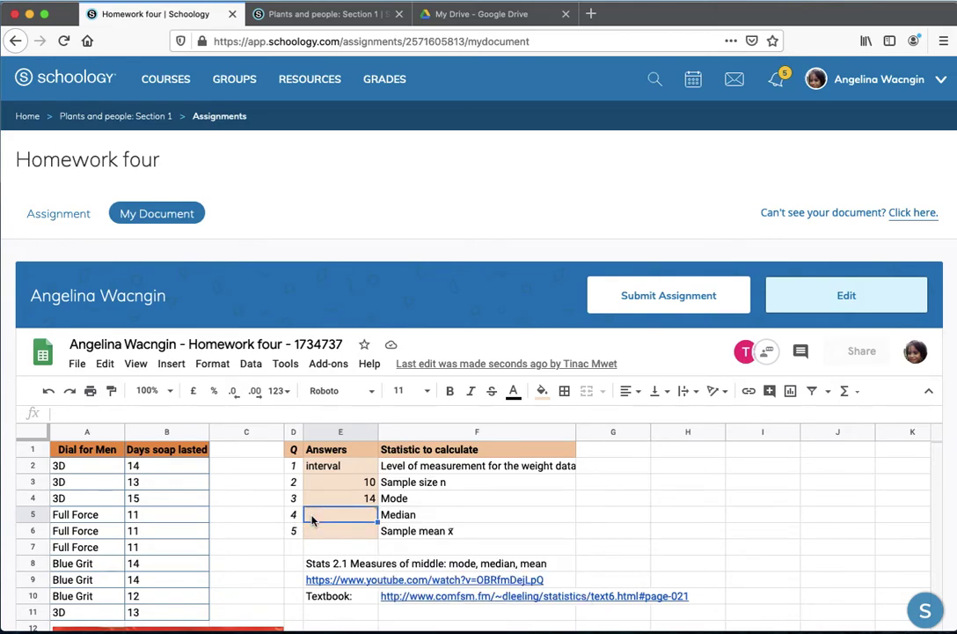
pyautogui.write('=me')
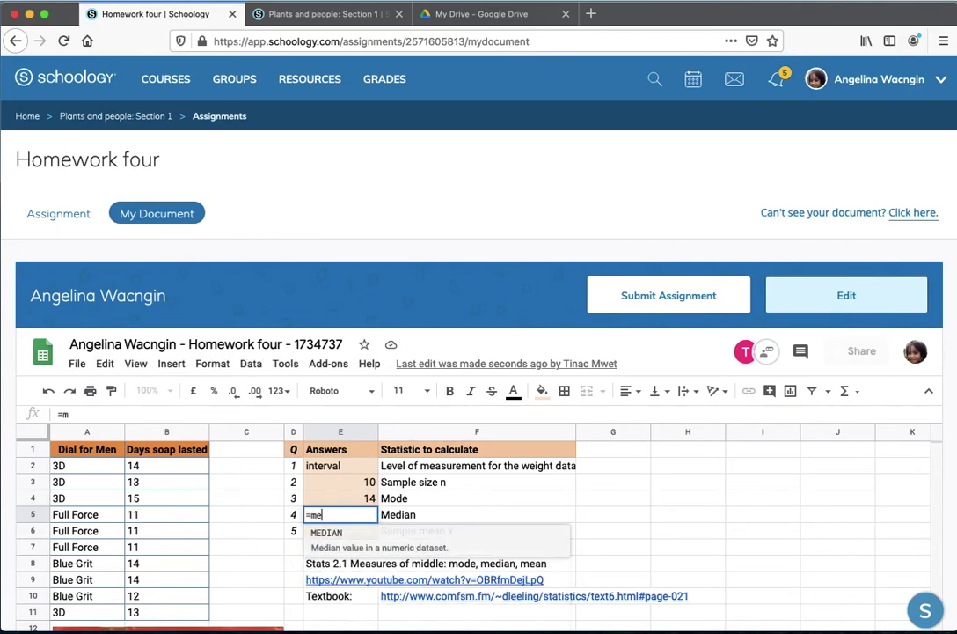
pyautogui.write('dian(')
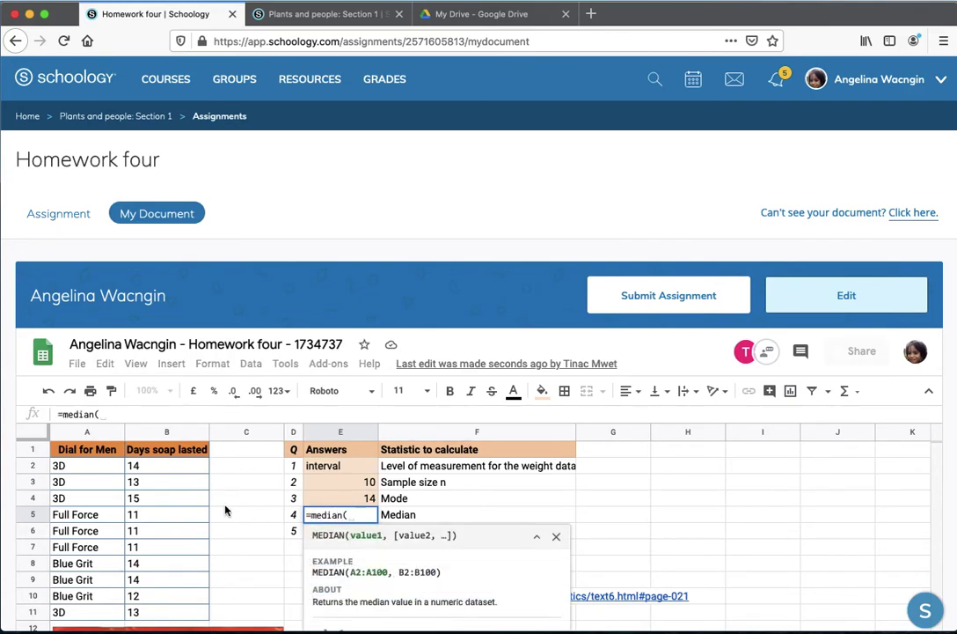
pyautogui.moveTo(181, 469); pyautogui.dragTo(184, 614)
pyautogui.write(')')
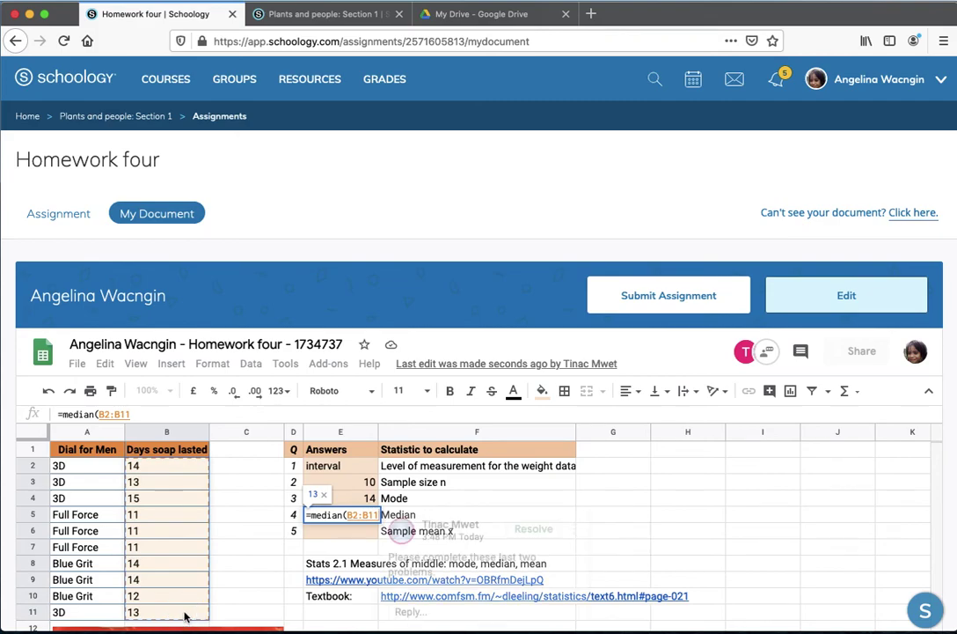
pyautogui.press('Return')
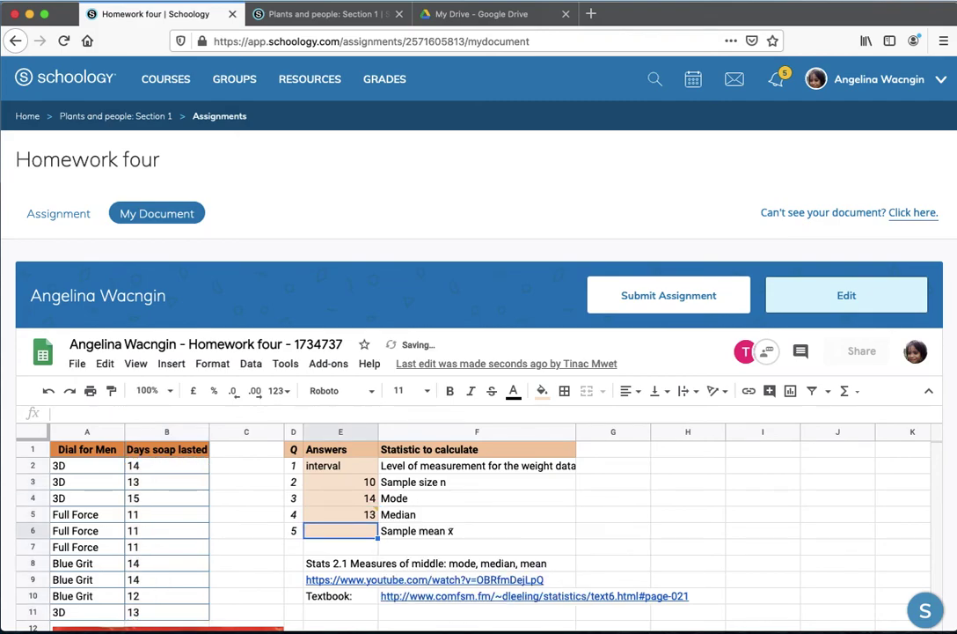
# Enter =average(B2:B11) as the sample mean, giving 12.8, and begin submitting.
pyautogui.write('=average')
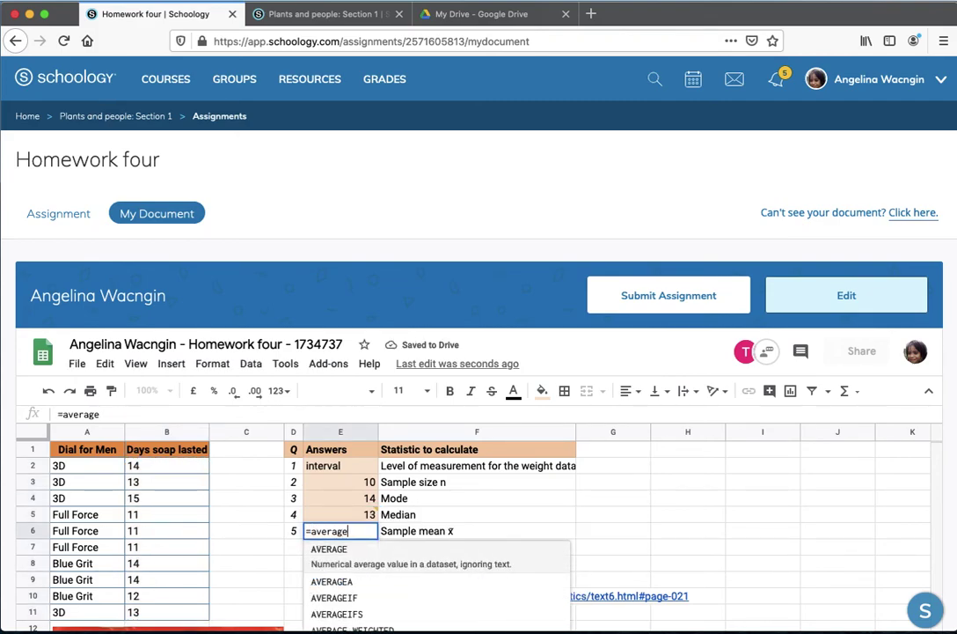
pyautogui.write('(')
pyautogui.moveTo(160, 467); pyautogui.dragTo(163, 607)
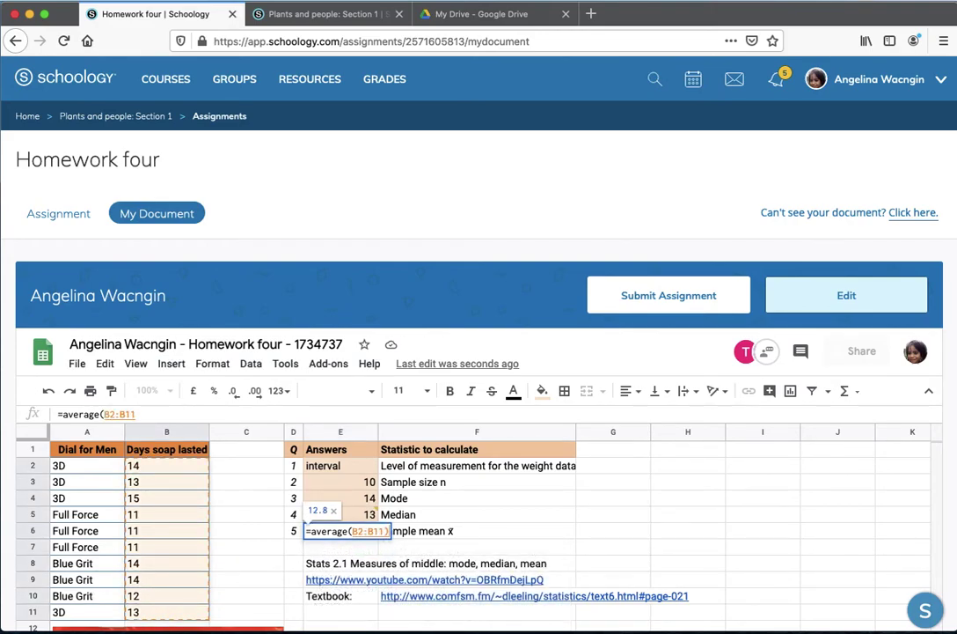
pyautogui.write(')')
pyautogui.press('Return')
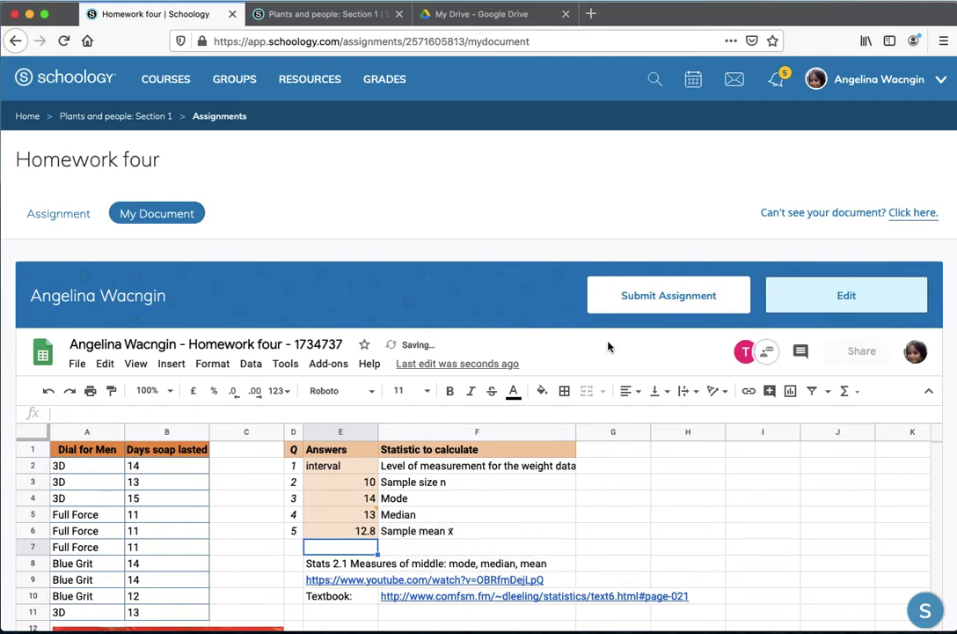
pyautogui.click(658, 310)
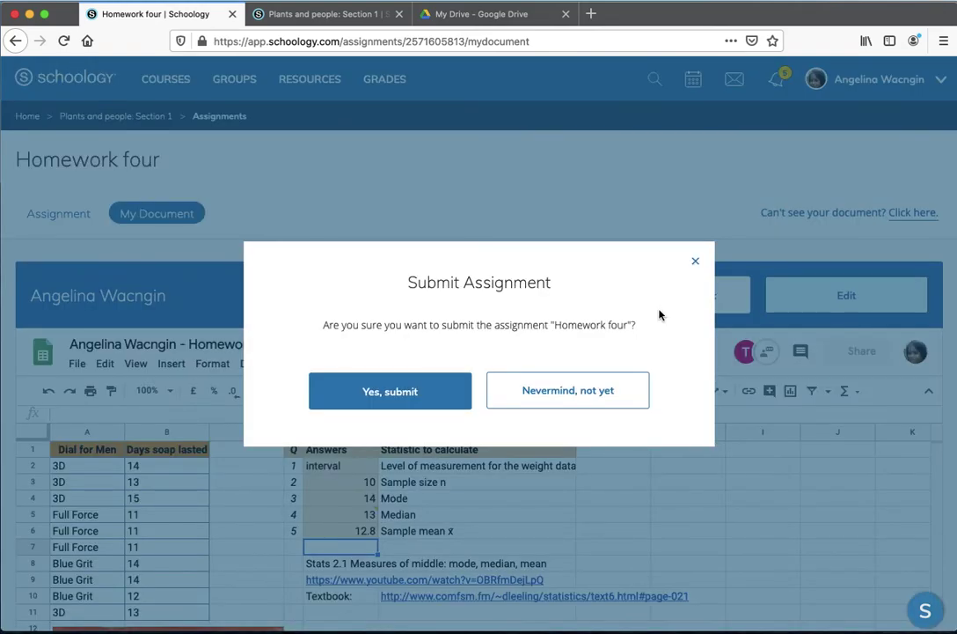
# Confirm the Homework four resubmission and close the confirmation.
pyautogui.click(421, 402)
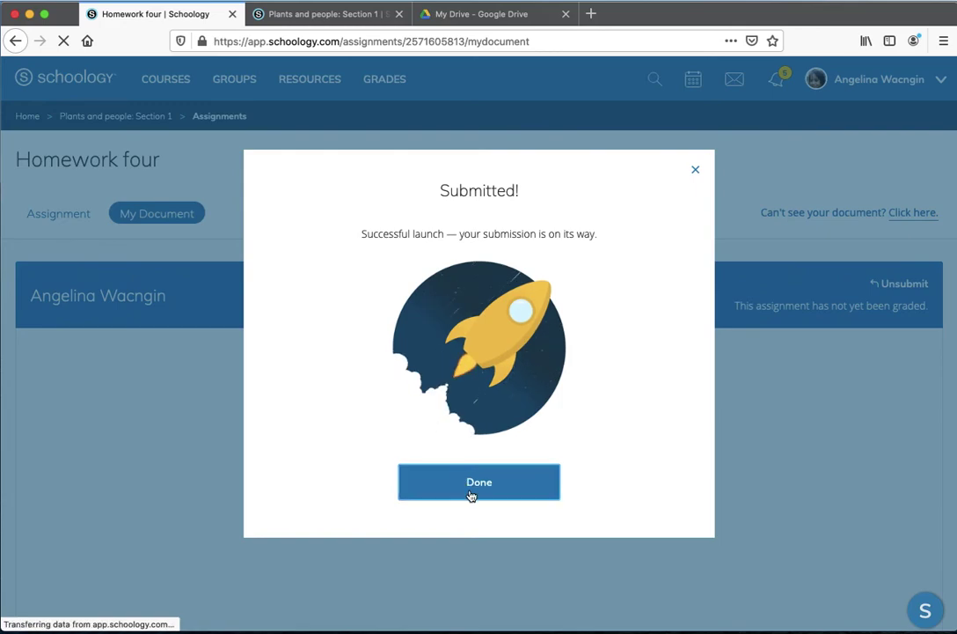
pyautogui.click(472, 488)
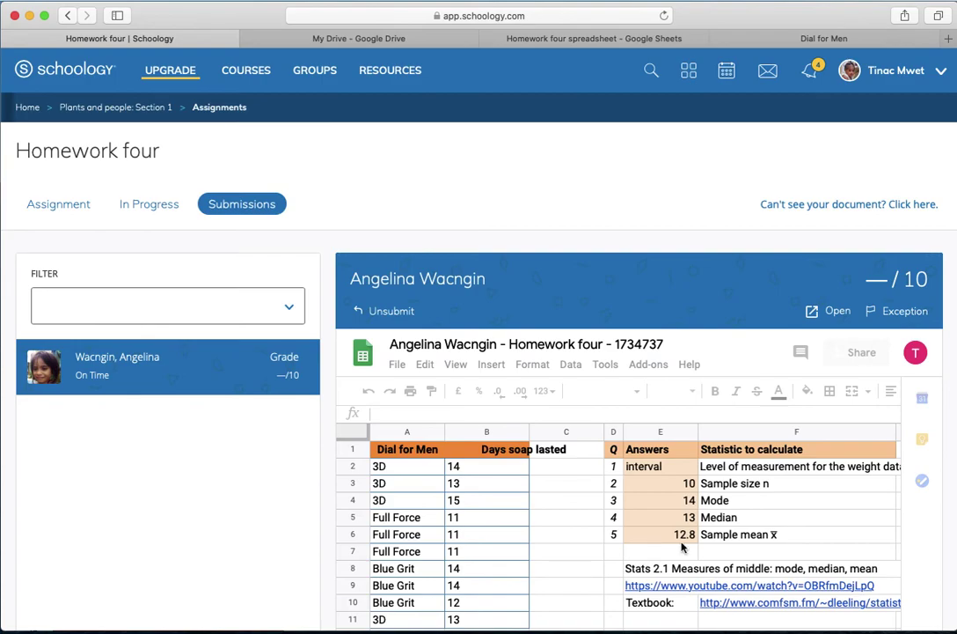
# Grade the submission 10/10 with the gradebook comment 'Well done!' shared with the student.
pyautogui.click(683, 547)
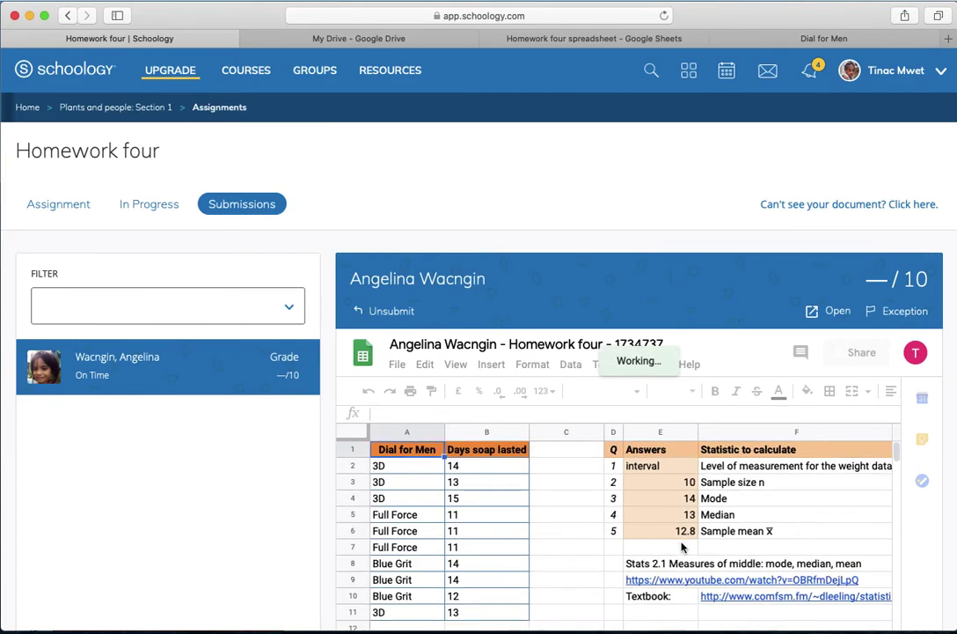
pyautogui.click(893, 280)
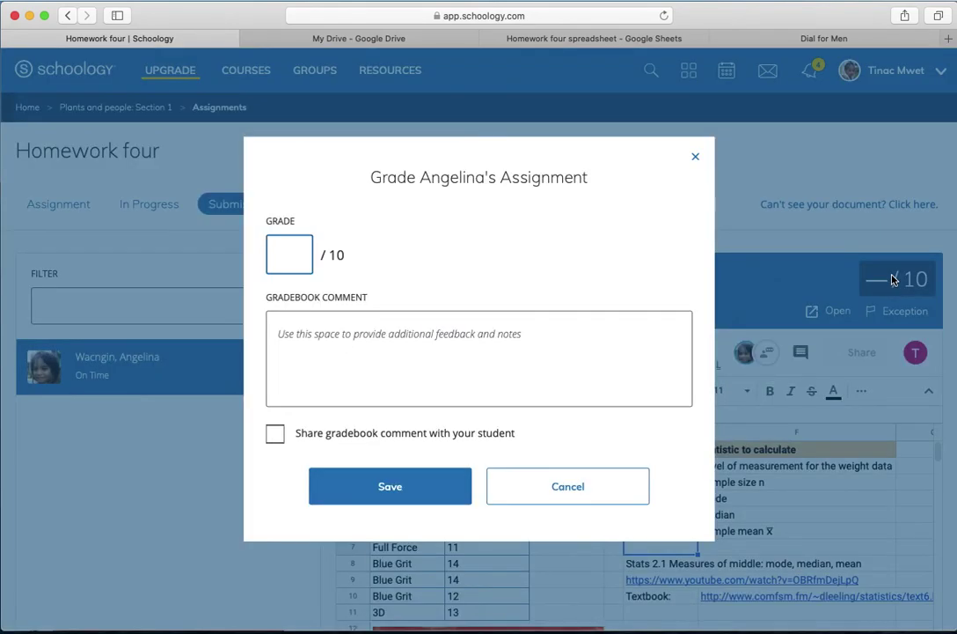
pyautogui.write('10')
pyautogui.click(668, 352)
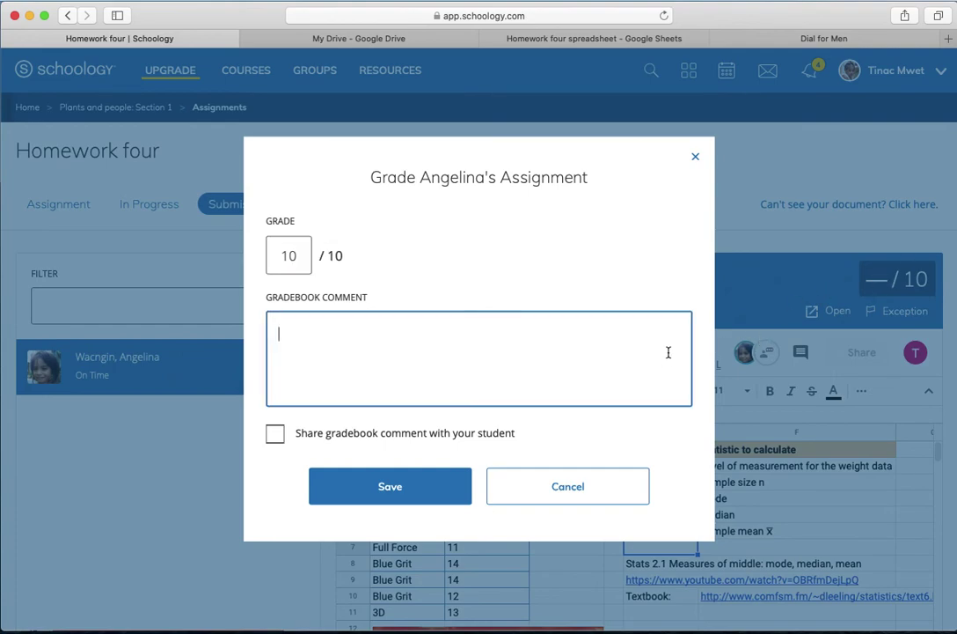
pyautogui.write('Weel')
pyautogui.press('BackSpace')
pyautogui.write('l done!')
pyautogui.click(276, 435)
pyautogui.click(355, 489)
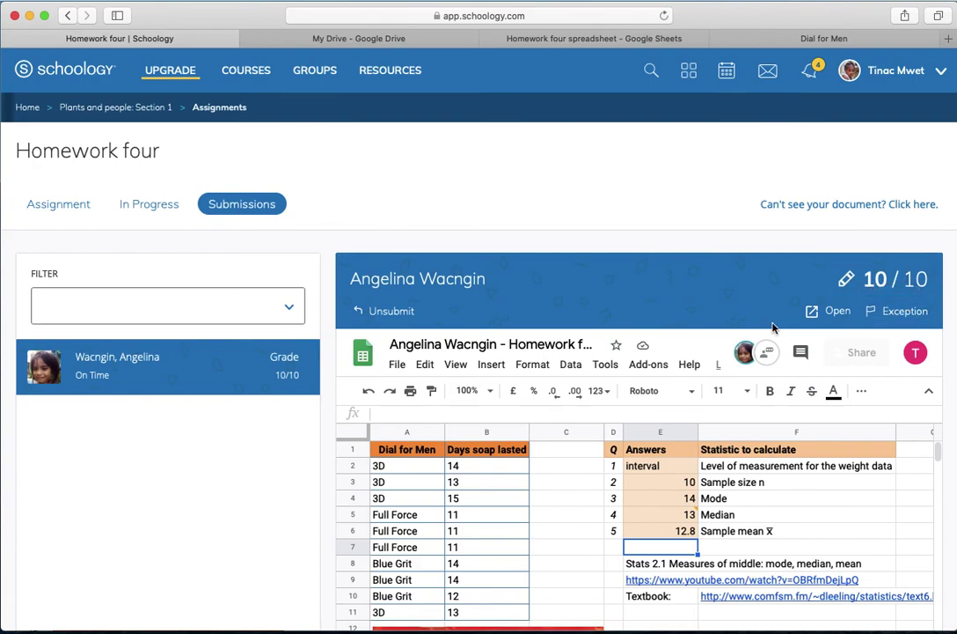
pyautogui.click(500, 535)
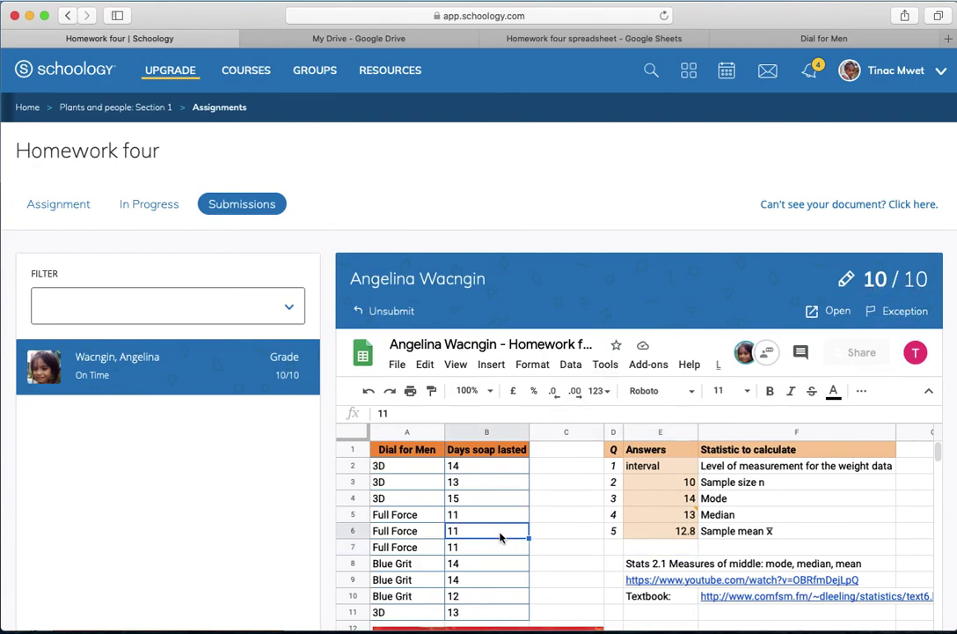